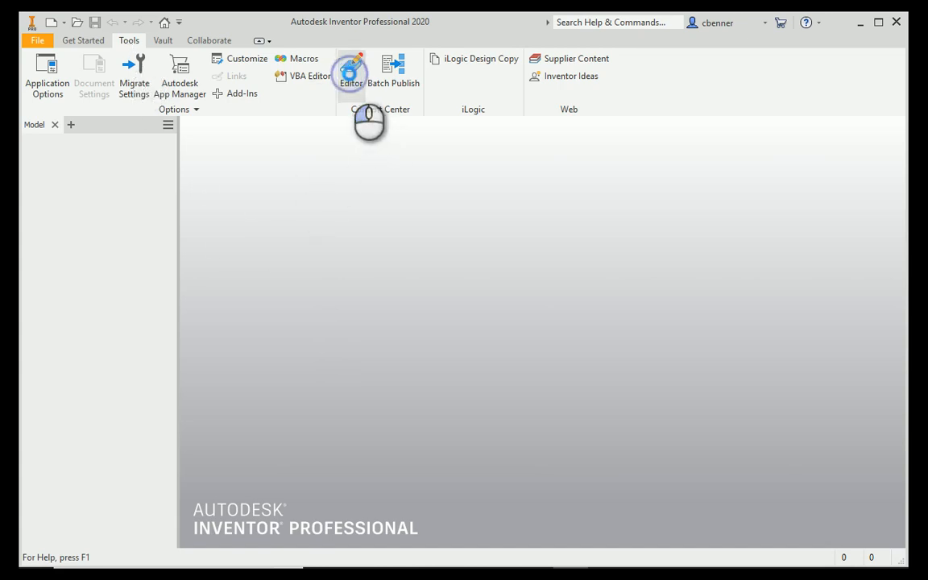
Step: Open the Content Center Editor and browse the Angles, Channels, I-Beams and Other categories under Structural Shapes in the Custom Content library
left_click(351, 71)
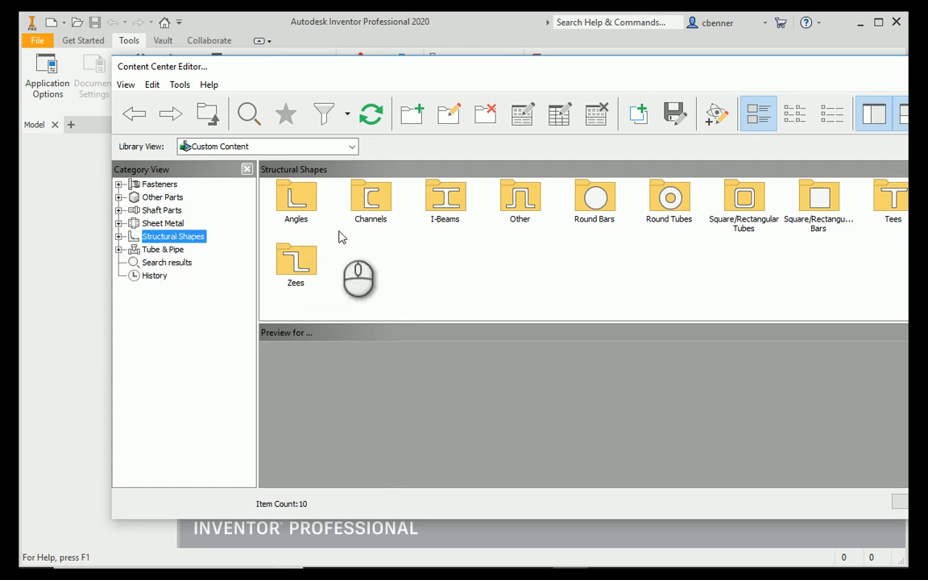
left_click(118, 236)
left_click(168, 250)
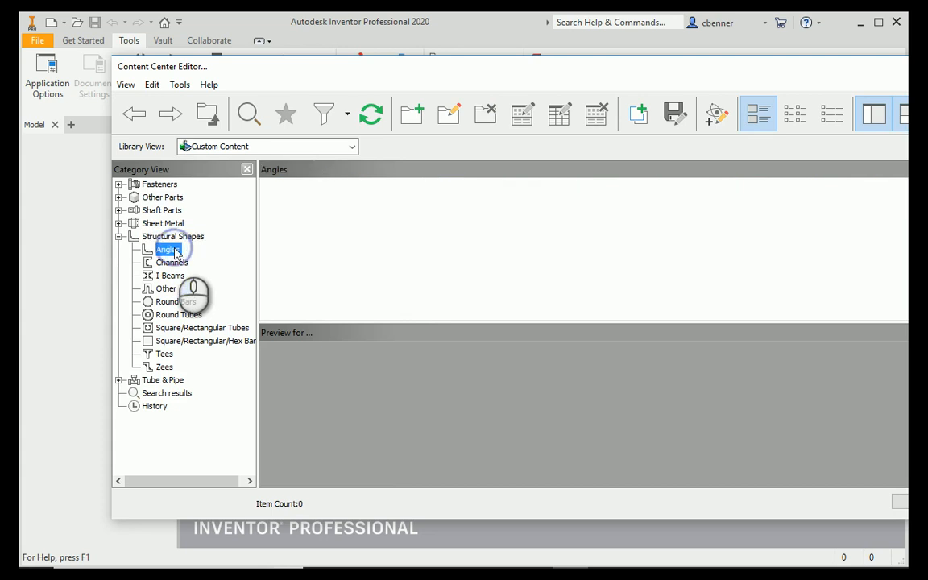
left_click(166, 263)
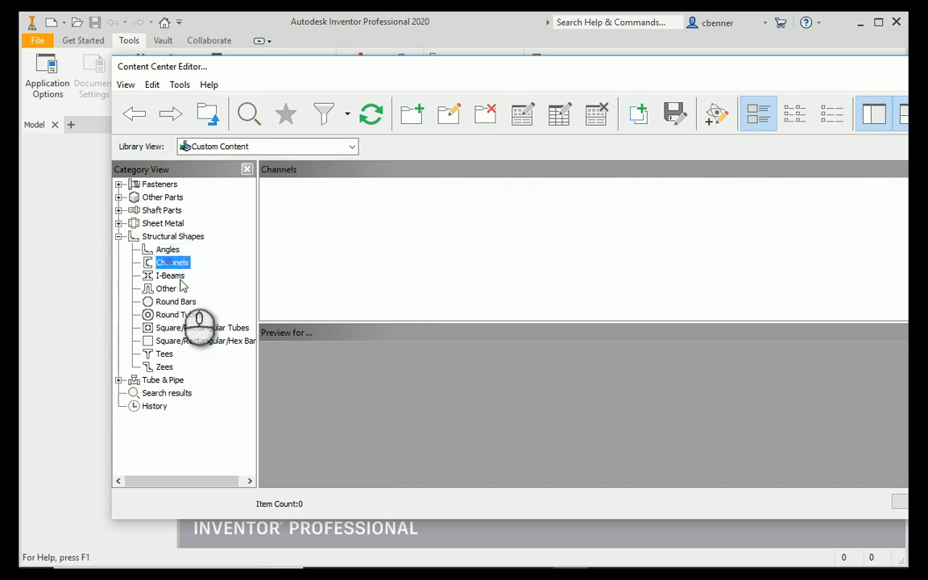
left_click(170, 276)
left_click(166, 289)
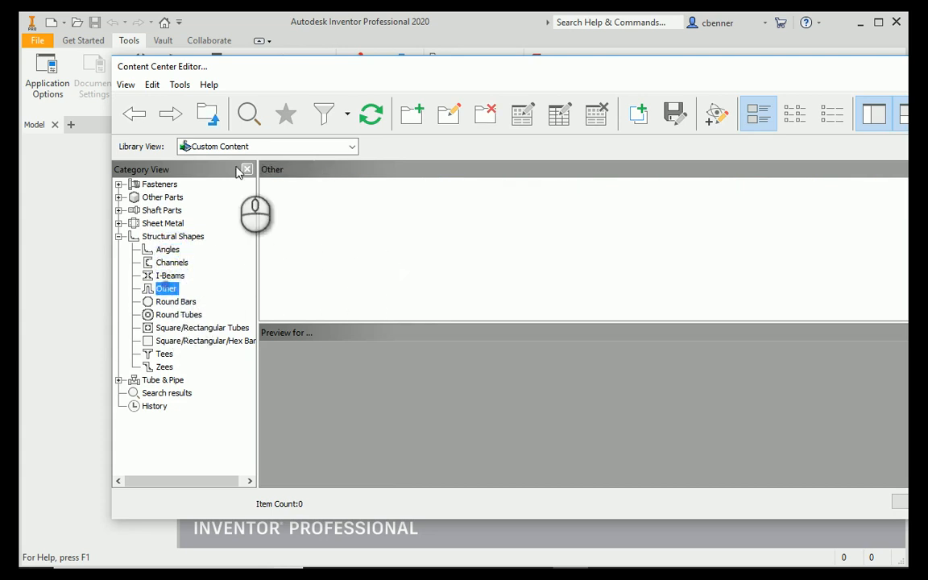
Step: Switch the library view to Merged View and display the Angles families under Structural Shapes
left_click(246, 147)
left_click(232, 209)
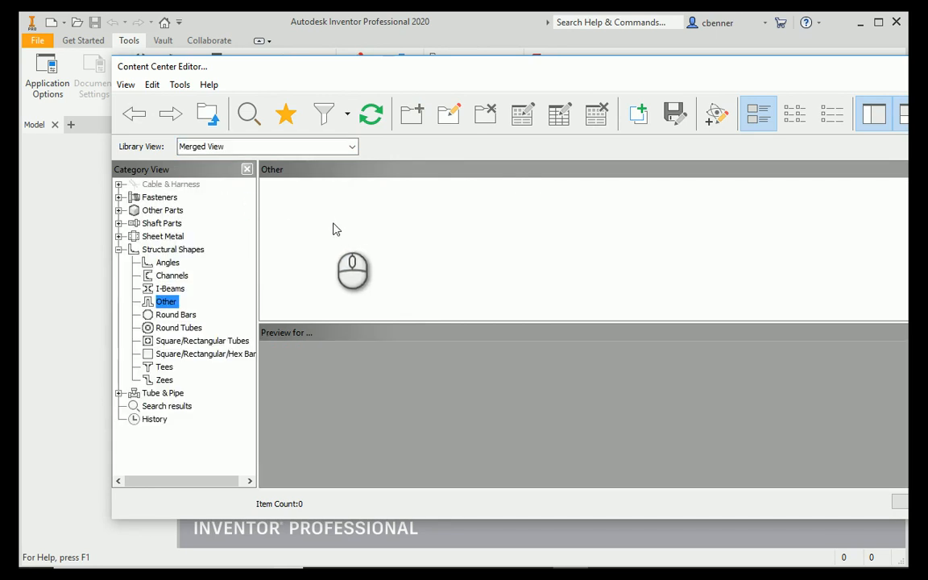
left_click(166, 264)
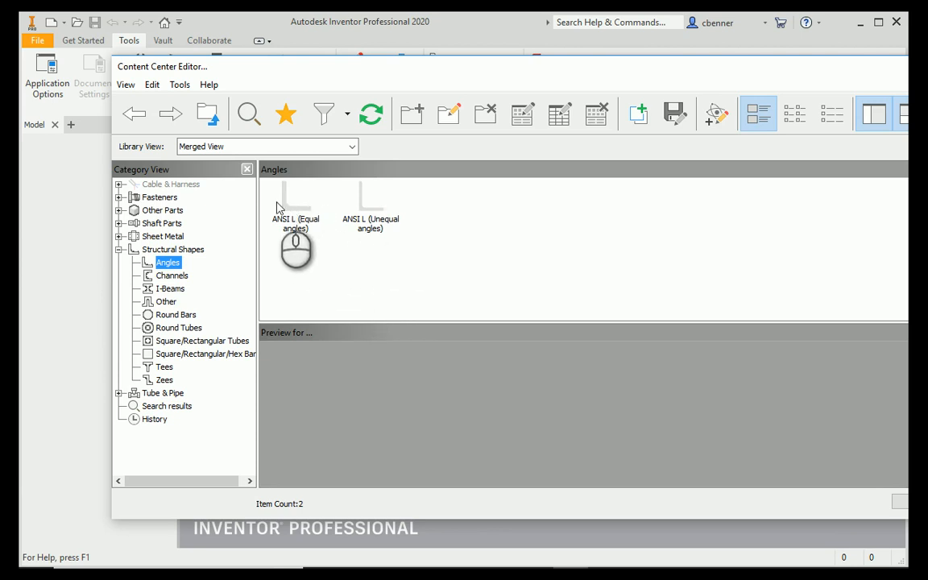
Step: Compare the Angles category in the Custom Content library with the same category in Merged View
left_click(284, 148)
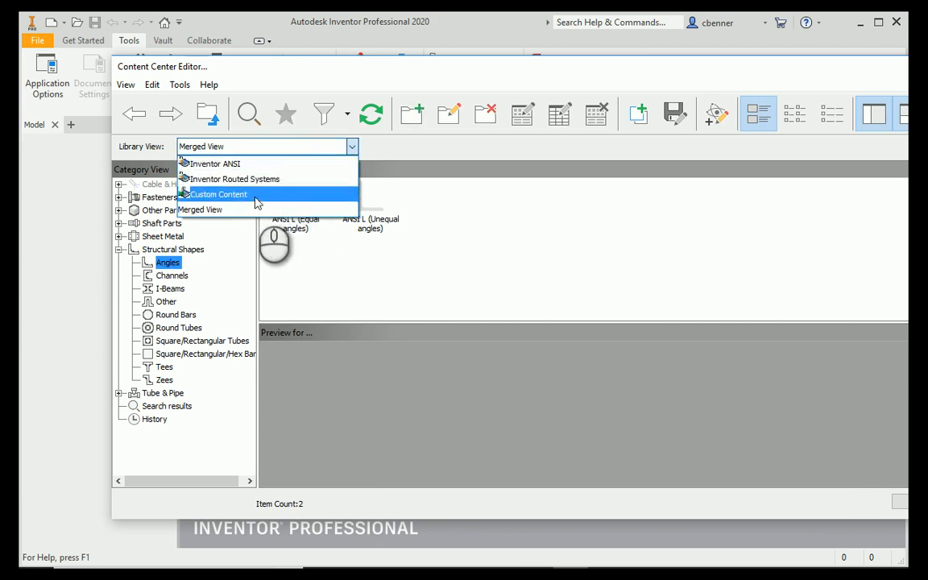
left_click(256, 195)
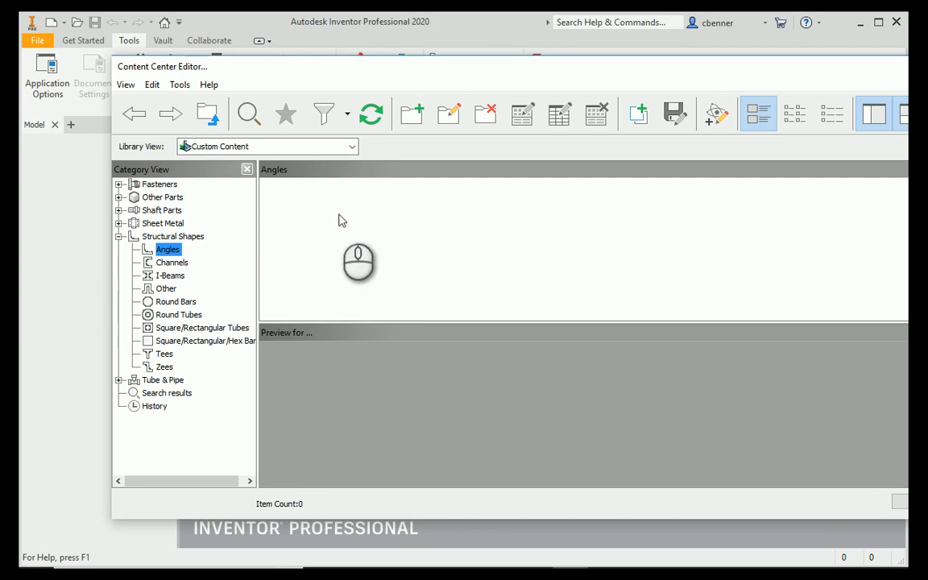
left_click(266, 147)
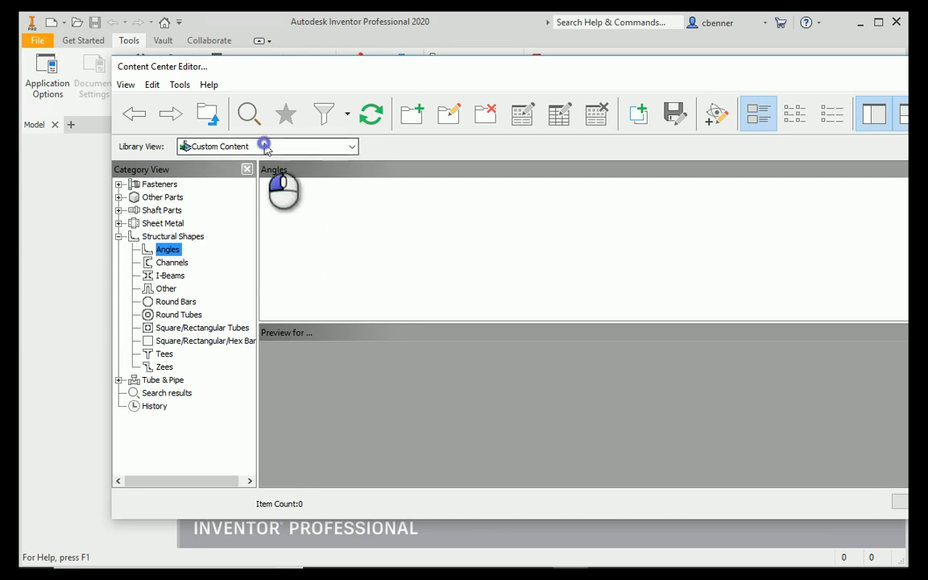
left_click(256, 213)
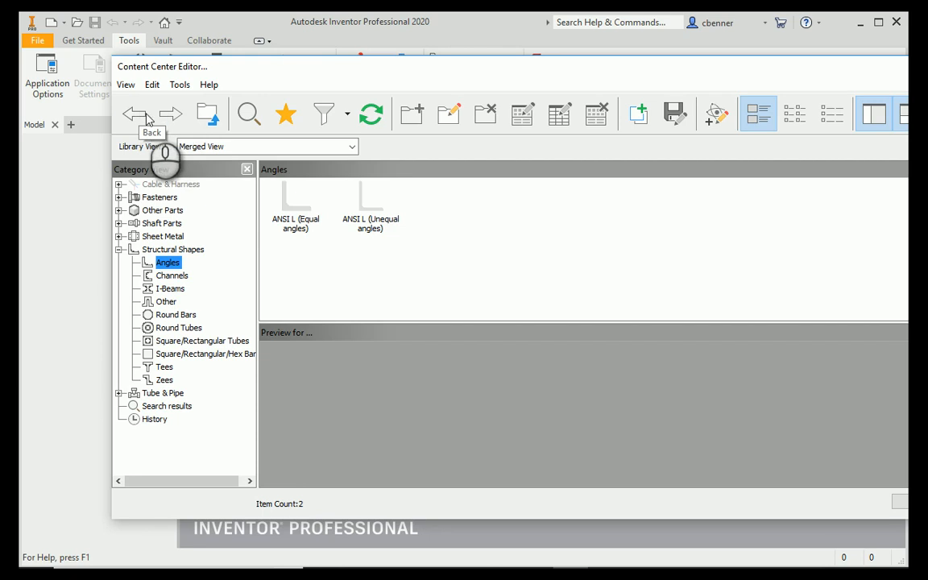
Step: Go up to the Structural Shapes category and show Quick search, with the whole editor window in view
left_click(214, 118)
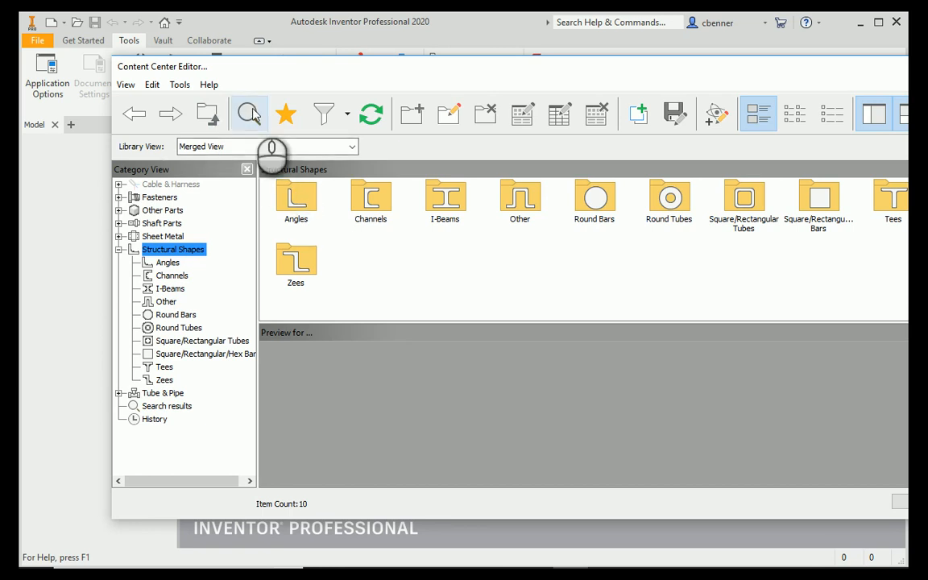
left_click(250, 115)
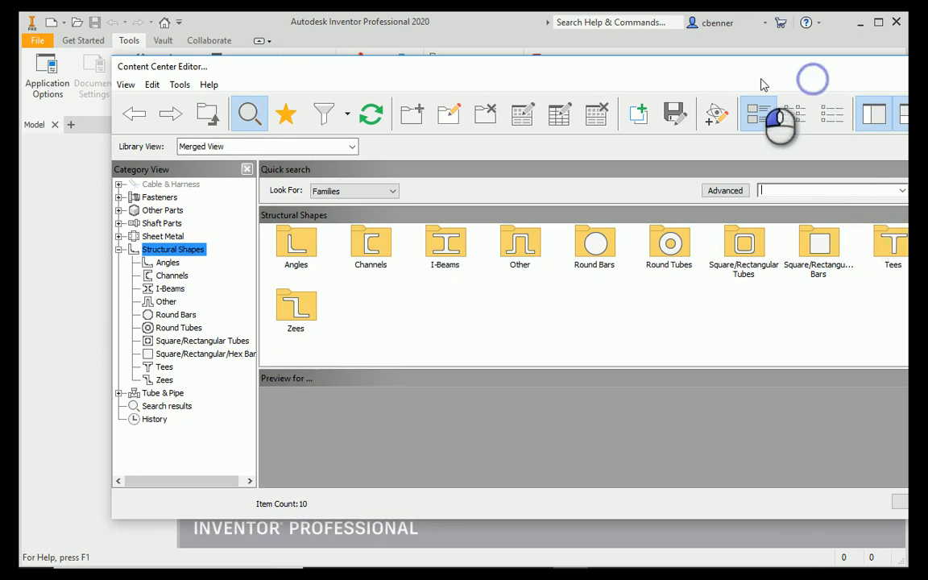
left_click_drag(657, 77, 582, 75)
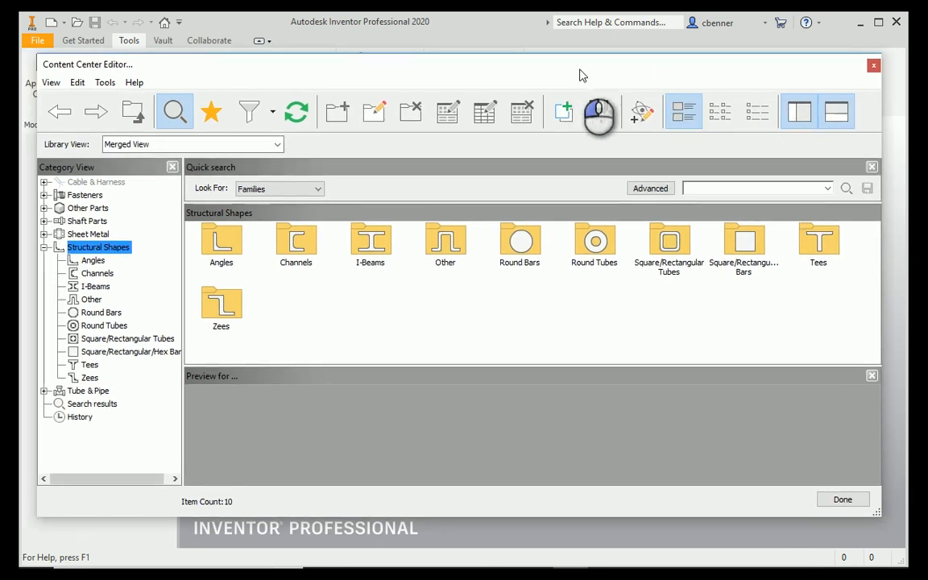
Step: Examine the Advanced Search settings, including the family or member search types and the selectable categories, and leave without searching
left_click(652, 188)
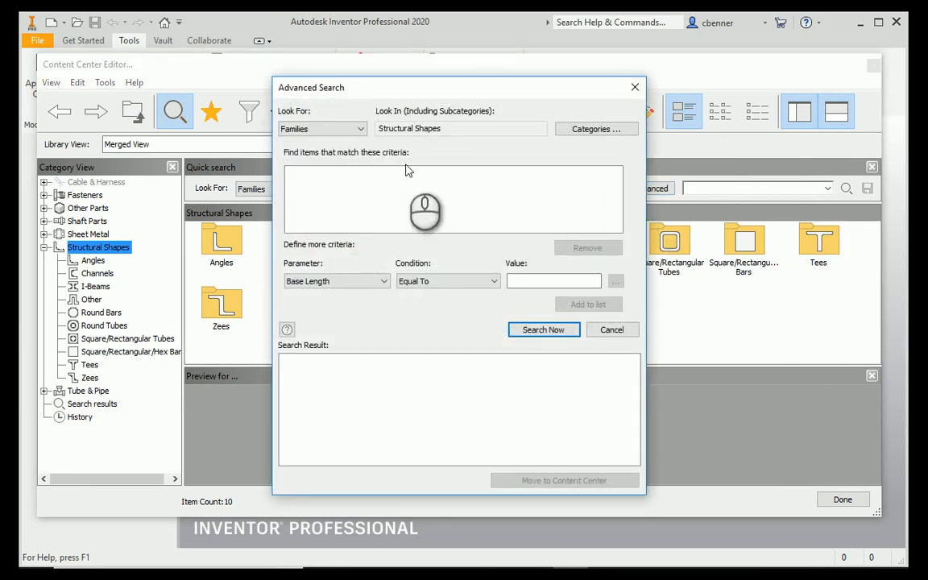
left_click(362, 130)
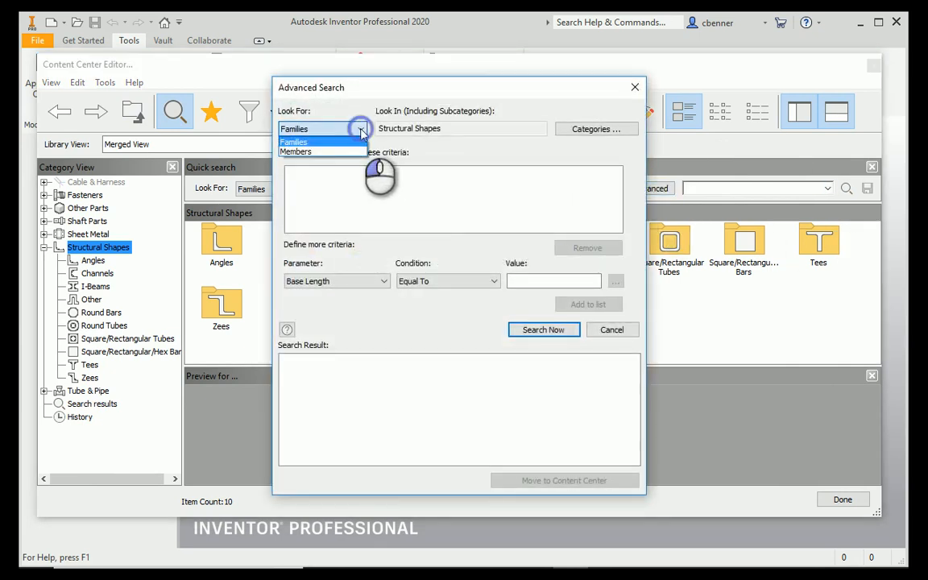
left_click(362, 131)
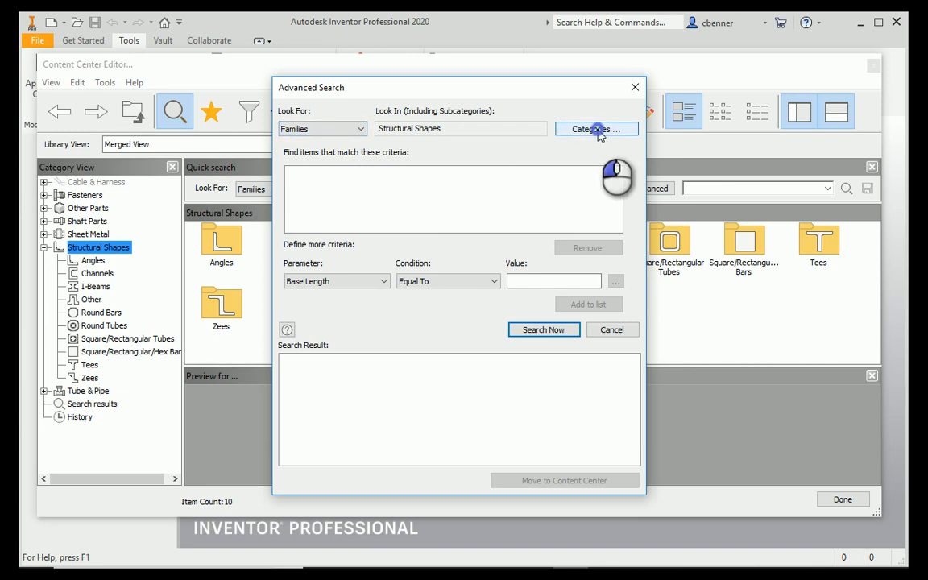
left_click(598, 130)
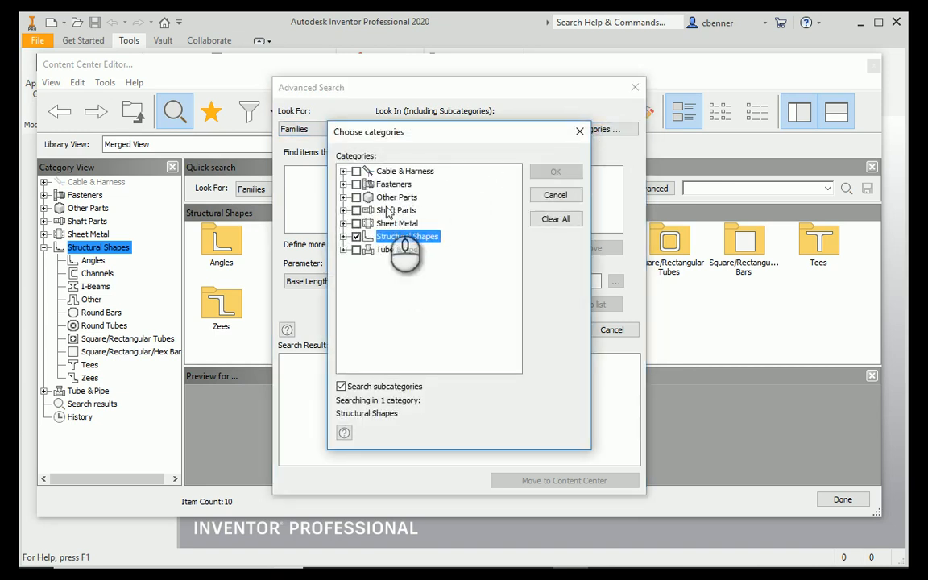
left_click(558, 200)
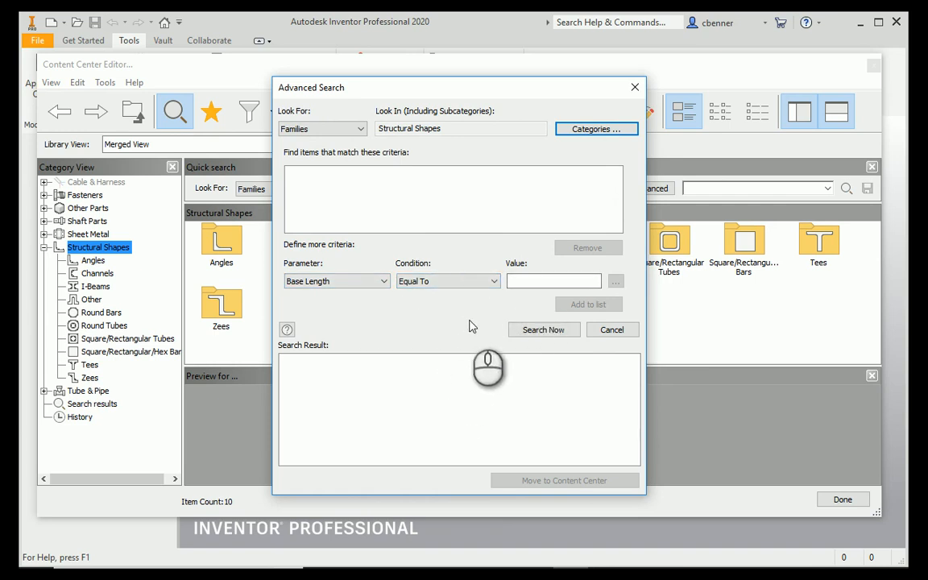
left_click(611, 330)
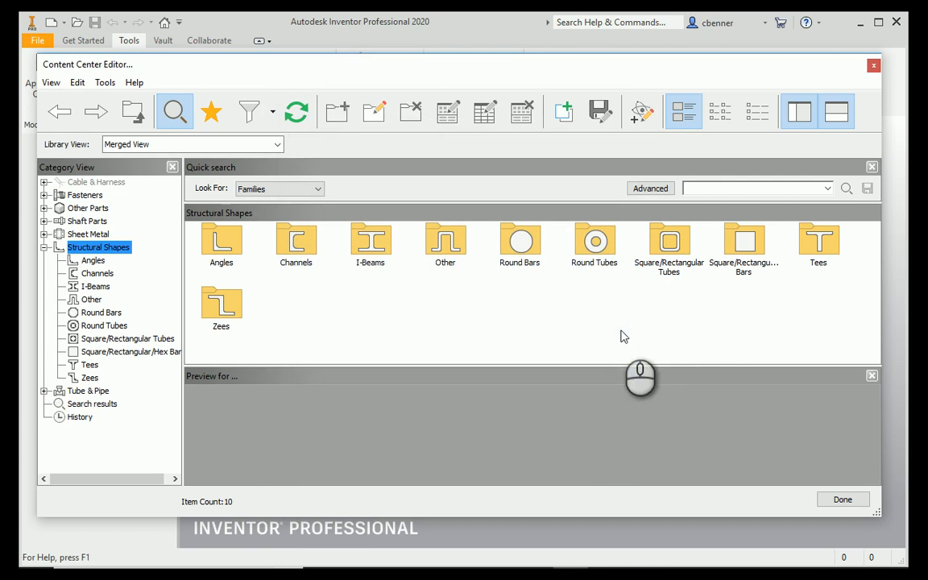
Step: Display the Favorites pane to examine its category tree, and close it again
left_click(212, 116)
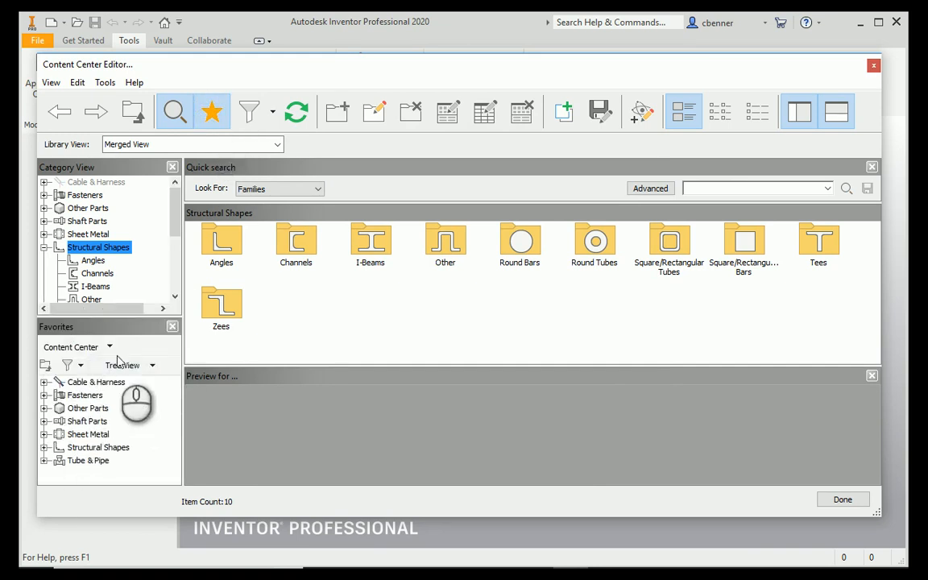
left_click(172, 328)
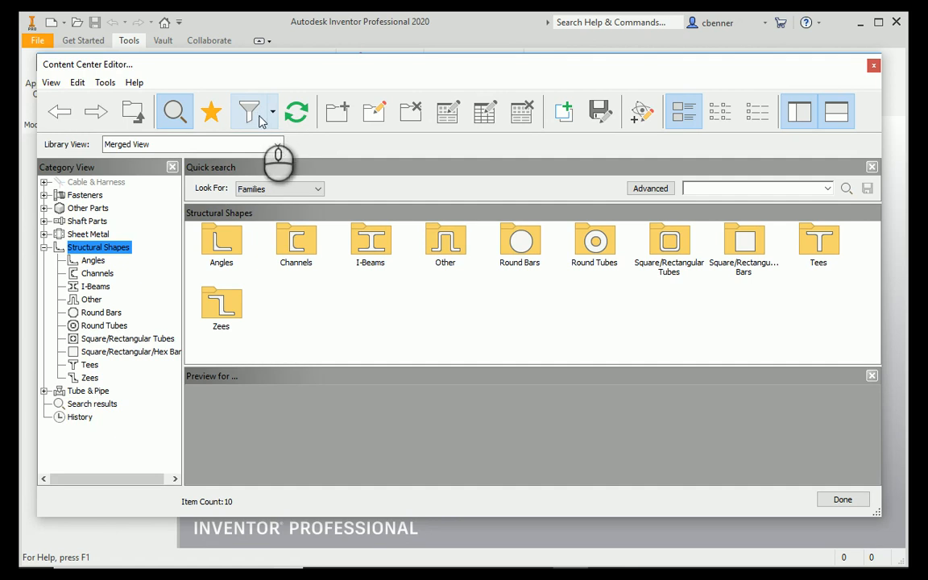
Step: Review the standard organizations and categories for the BSI, GOST, ISO and ANSI filter groups and how a filter is added, without saving changes
left_click(274, 115)
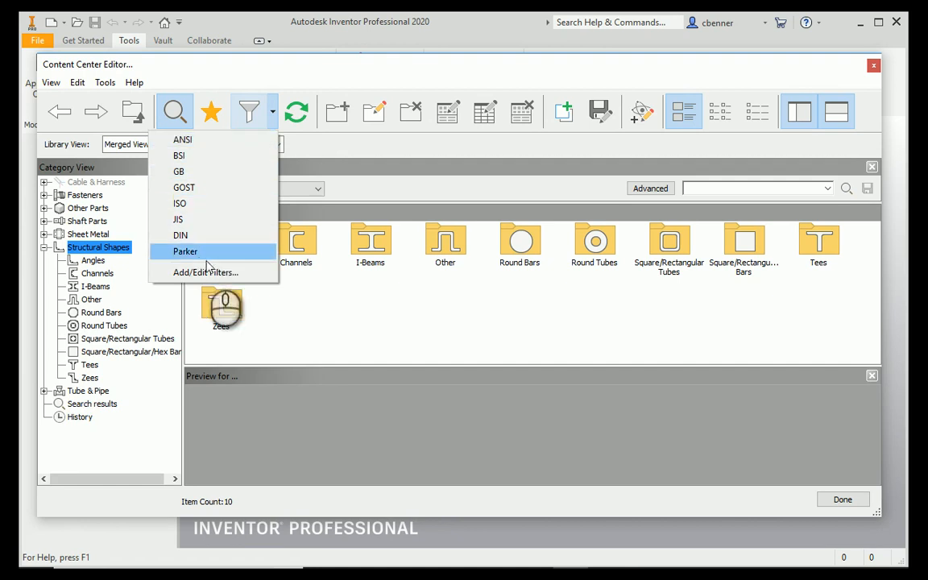
left_click(227, 278)
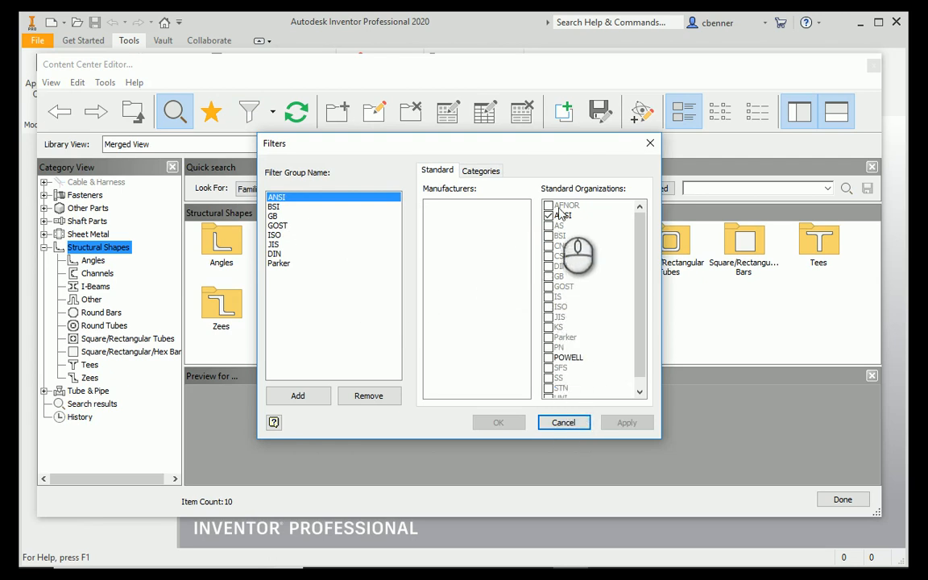
left_click(274, 207)
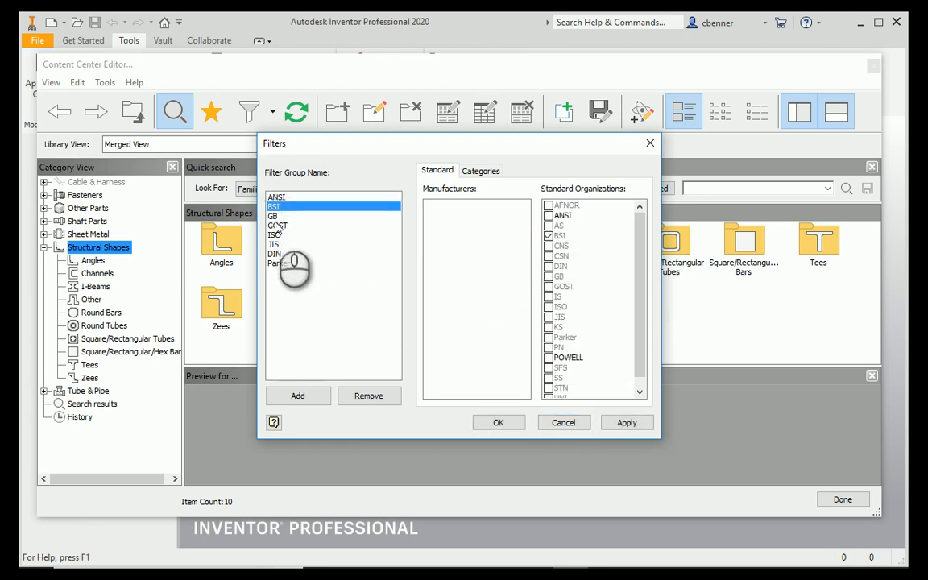
left_click(277, 226)
left_click(276, 236)
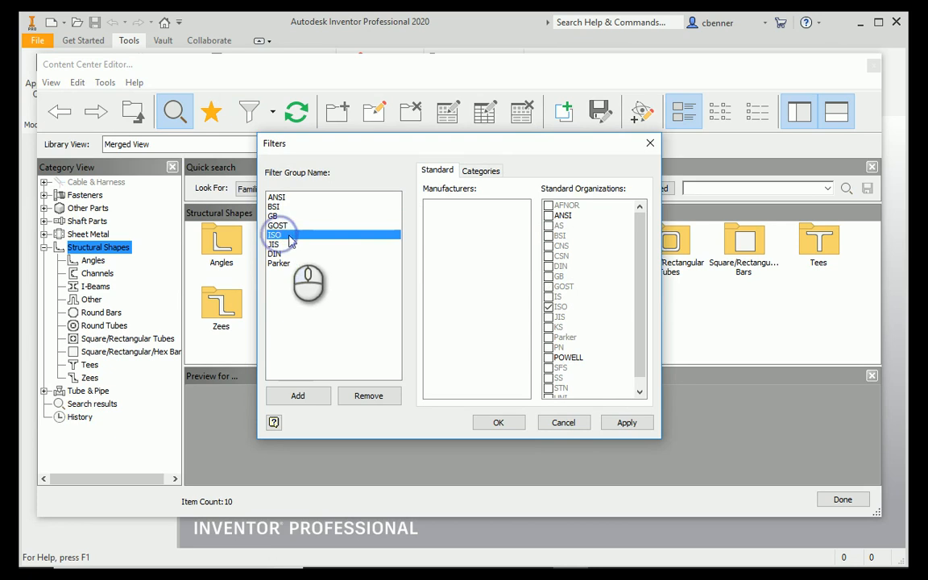
left_click(478, 170)
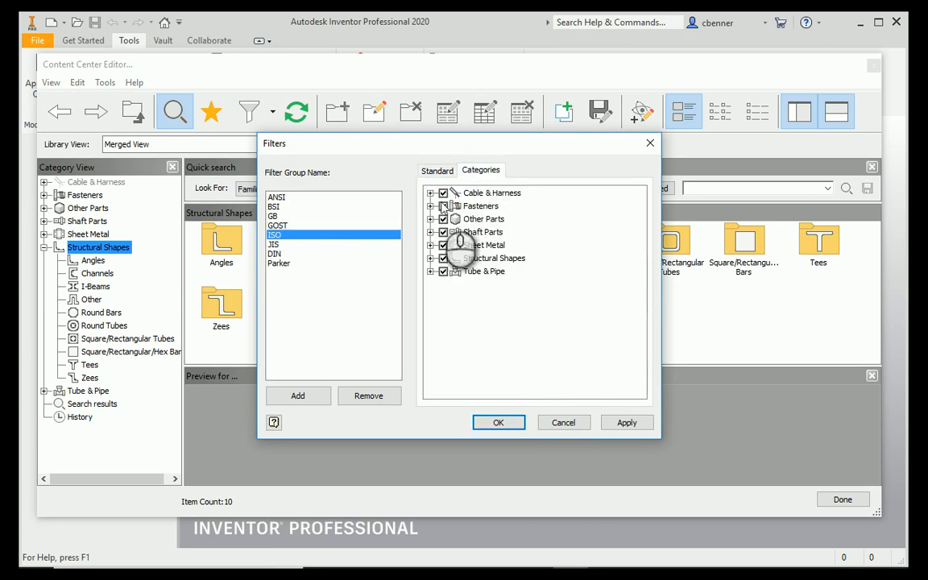
left_click(278, 198)
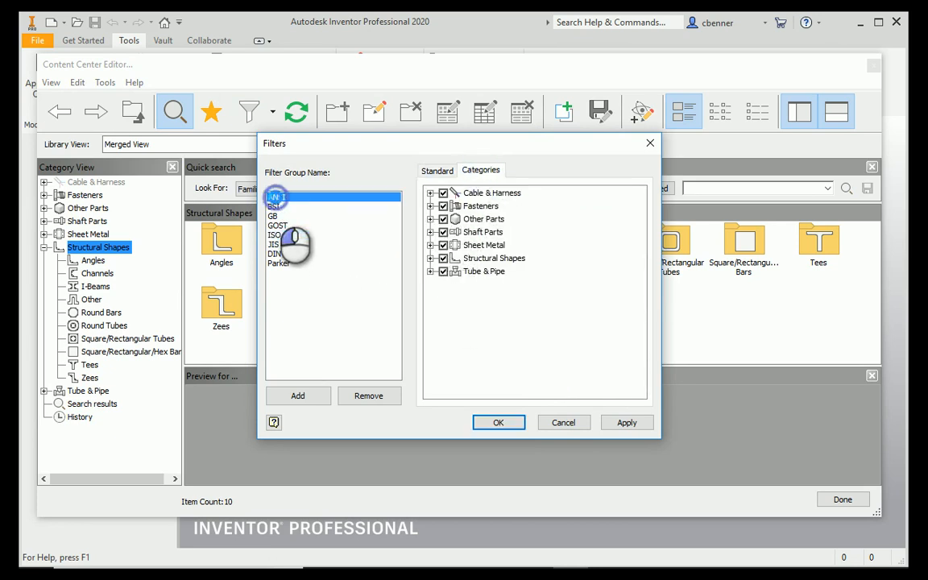
left_click(313, 398)
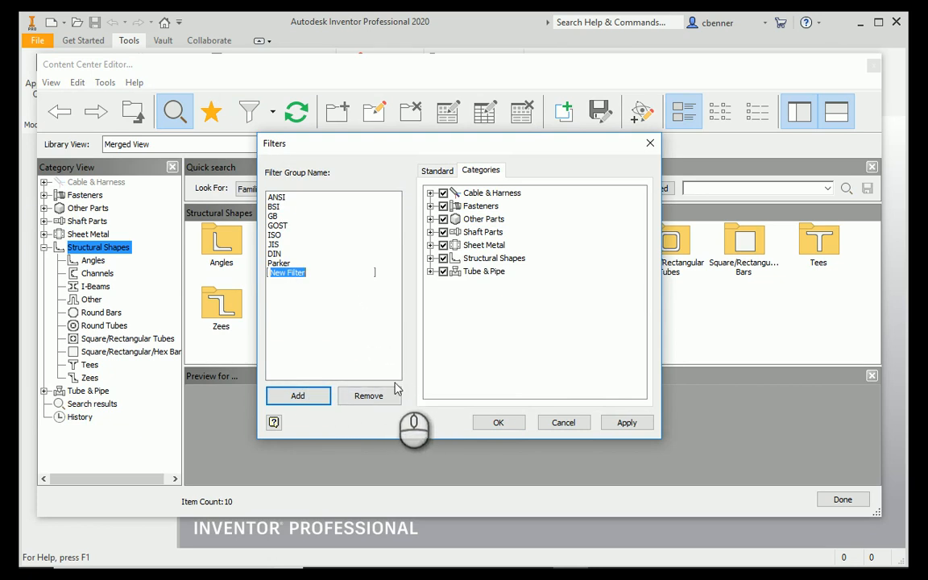
left_click(563, 424)
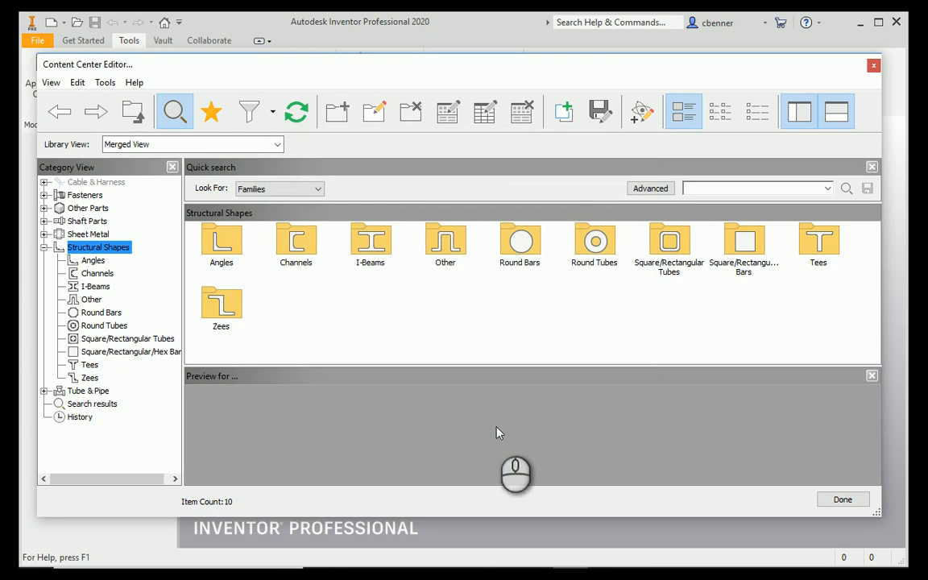
Step: Refresh the Content Center data and switch the library view to Custom Content
left_click(299, 115)
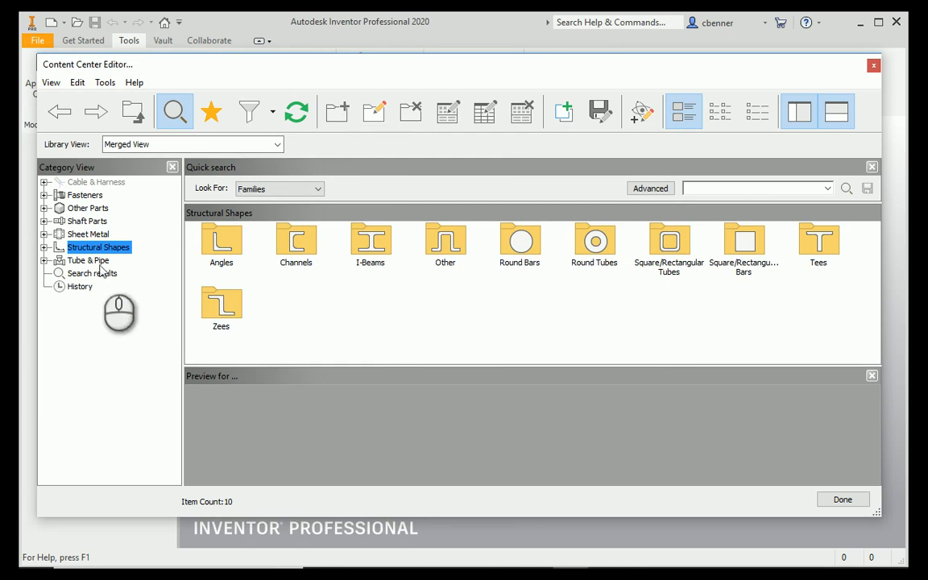
left_click(137, 145)
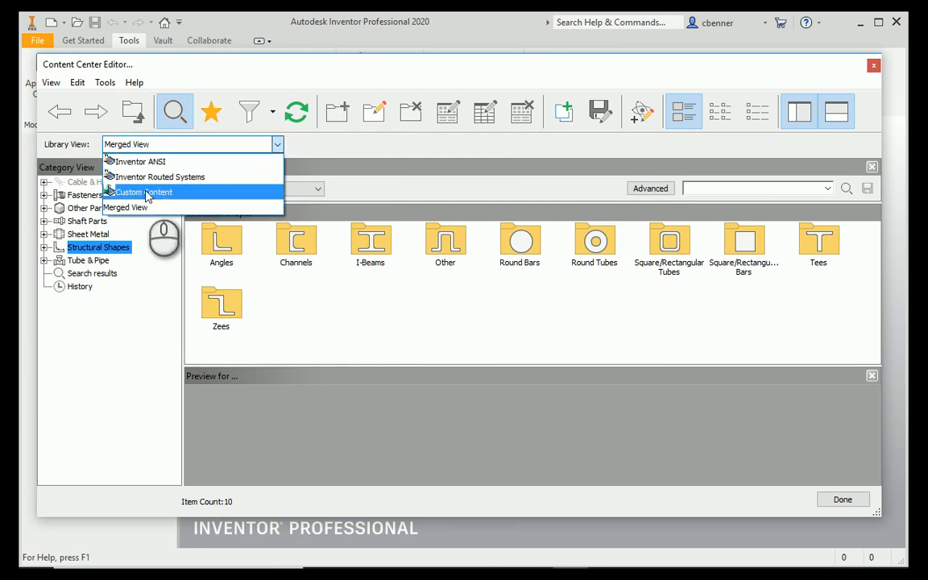
left_click(141, 191)
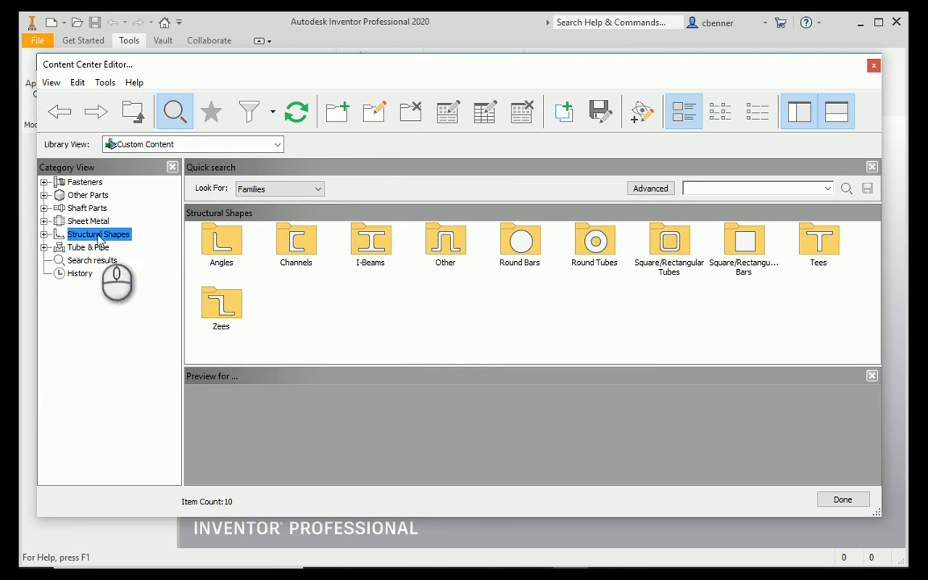
Step: Examine the general properties and parameters of the Structural Shapes category, leaving them unedited
left_click(374, 117)
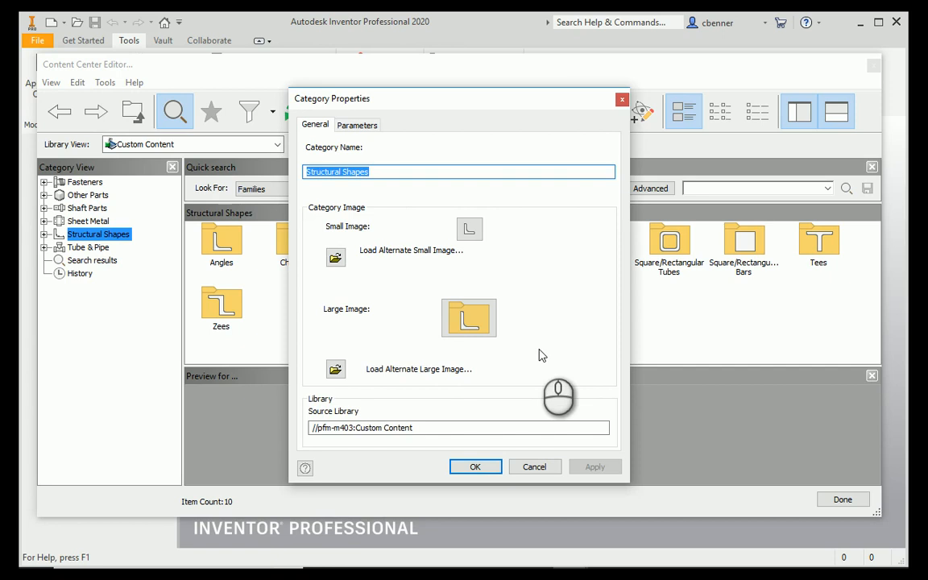
left_click(357, 125)
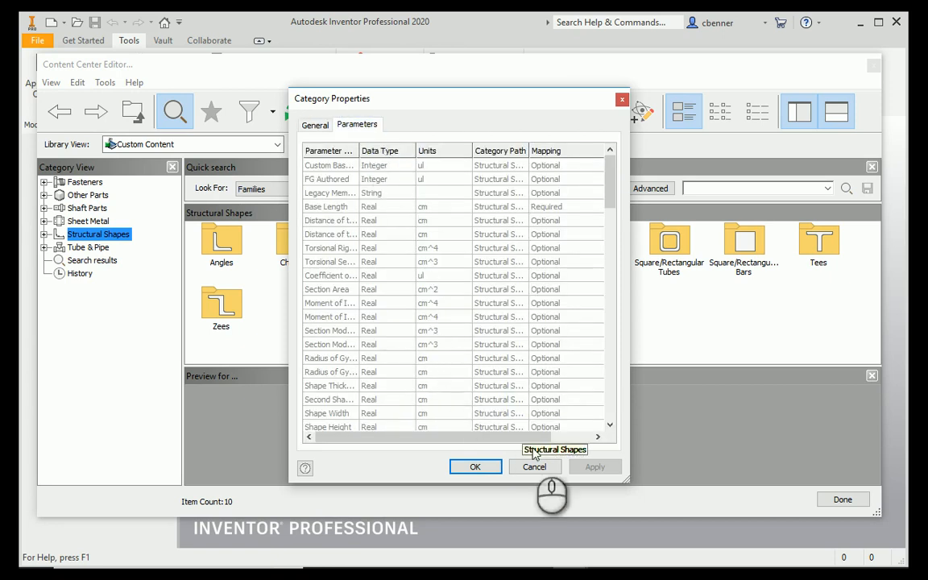
left_click(535, 468)
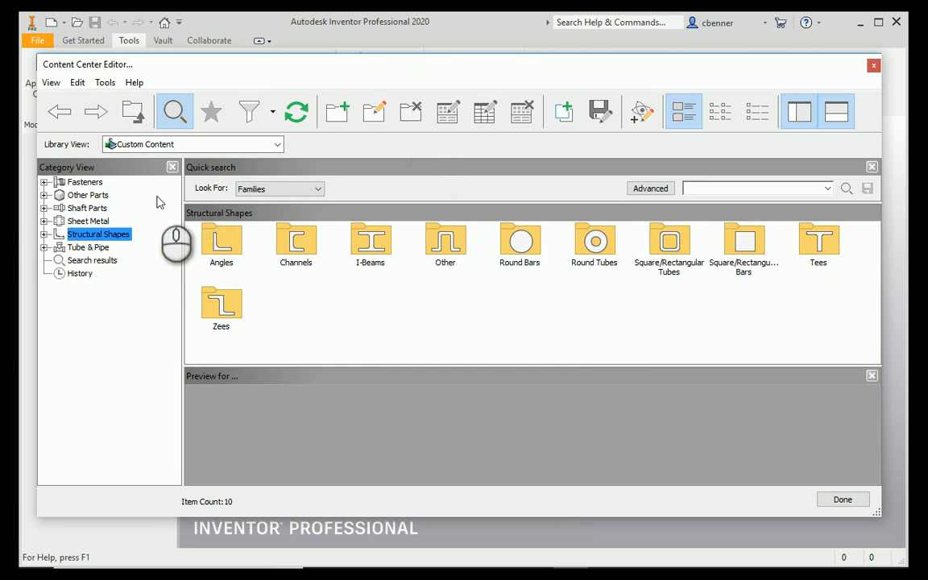
Step: Open the Angles category of Structural Shapes, switch the library view to Merged View and select the ANSI L (Unequal angles) family
left_click(212, 252)
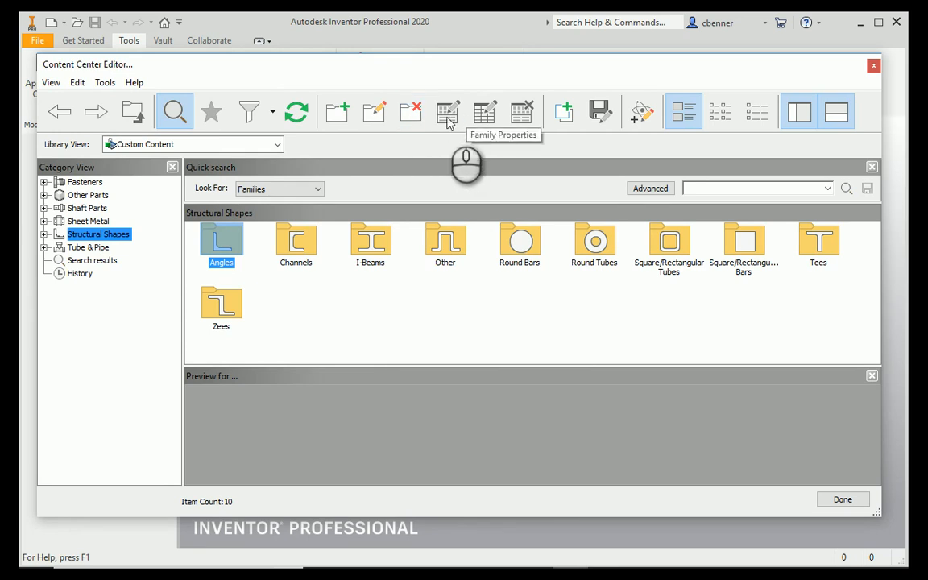
left_click(44, 235)
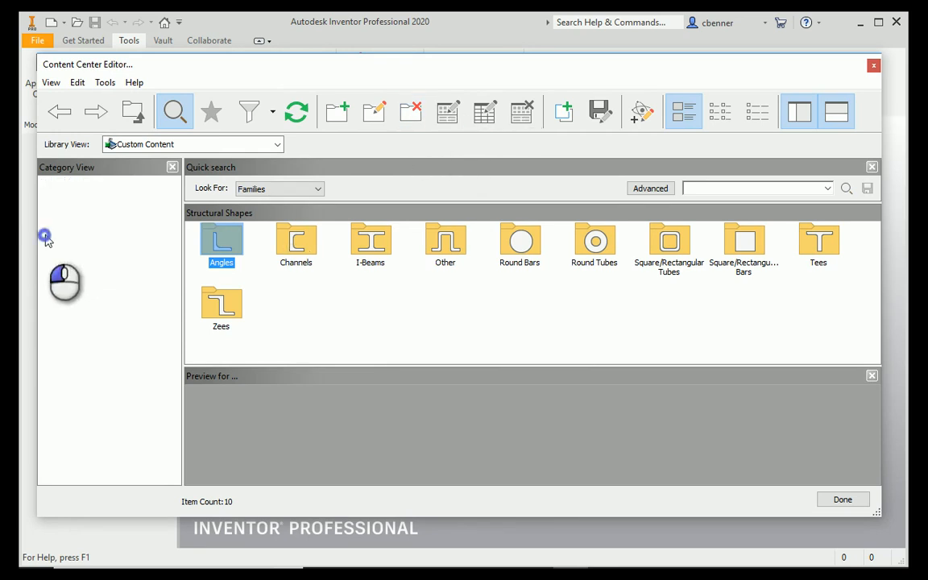
left_click(94, 247)
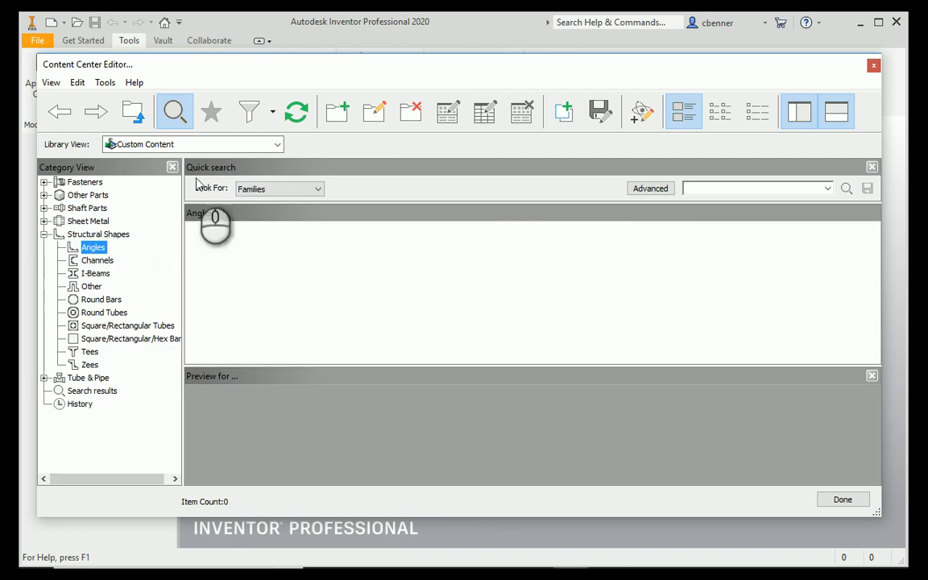
left_click(186, 145)
left_click(170, 207)
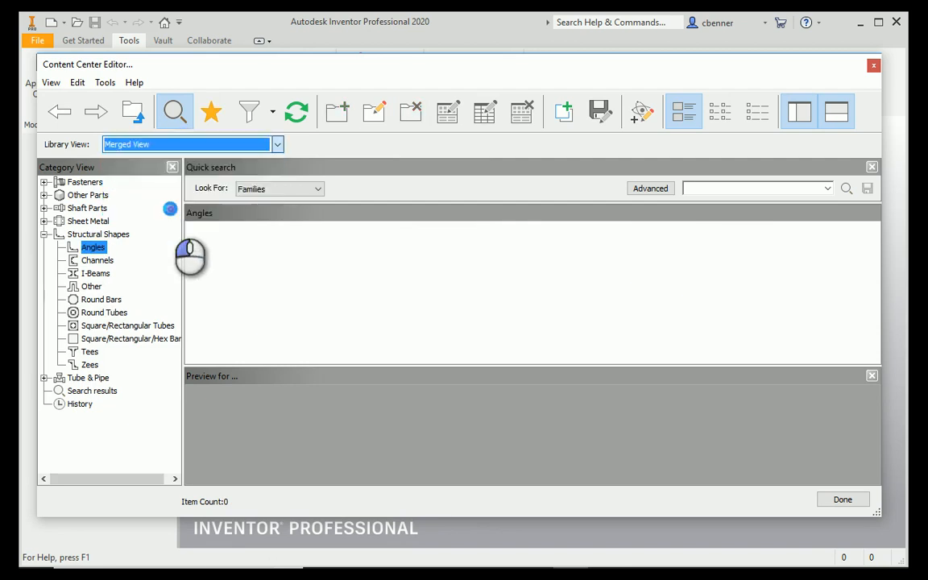
left_click(289, 247)
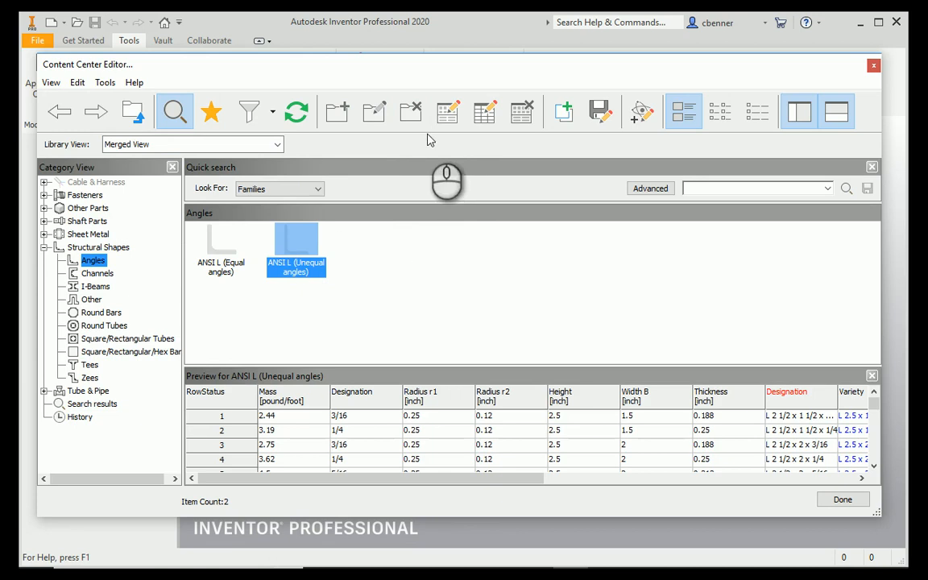
Step: Review the family's general properties, parameter mapping, thumbnail and link information, and close the properties without changes
left_click(452, 117)
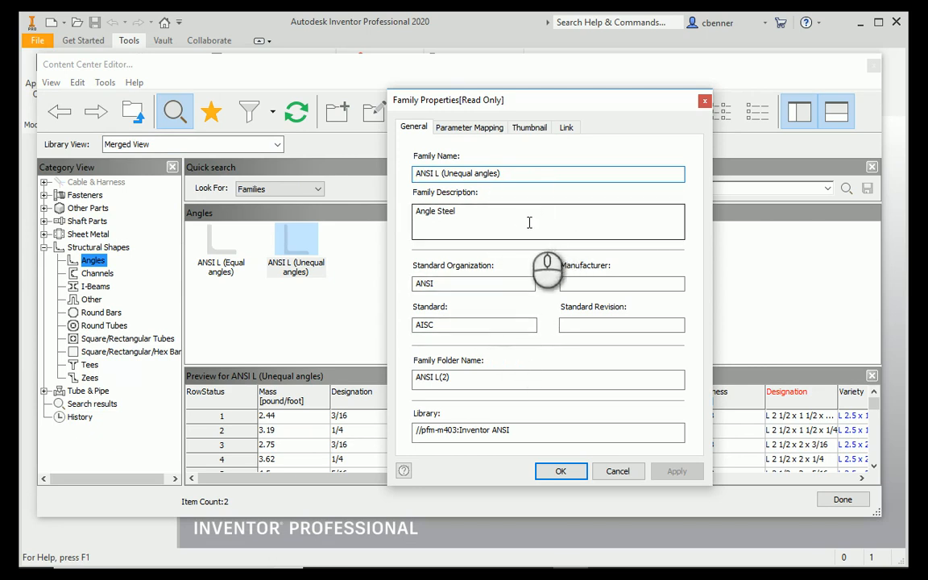
left_click(477, 128)
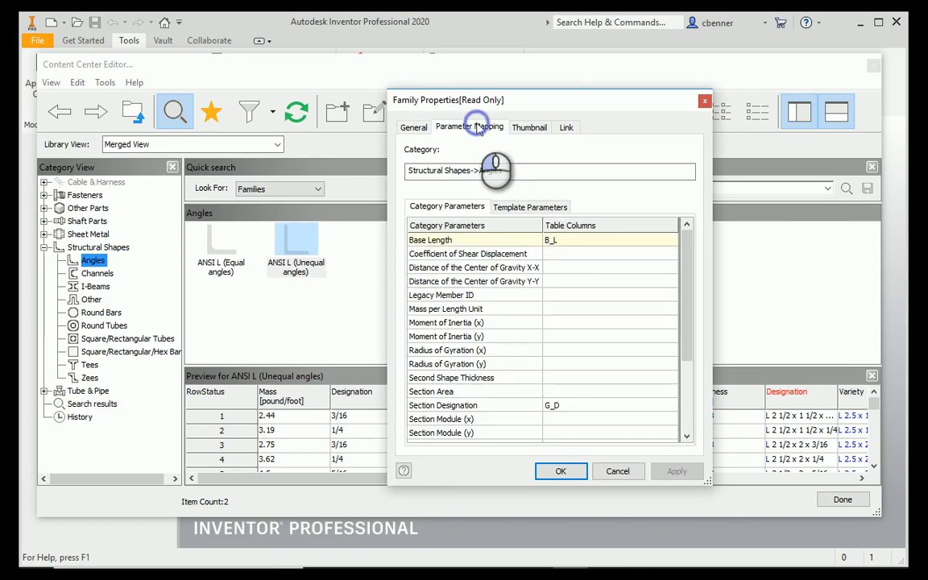
left_click(536, 129)
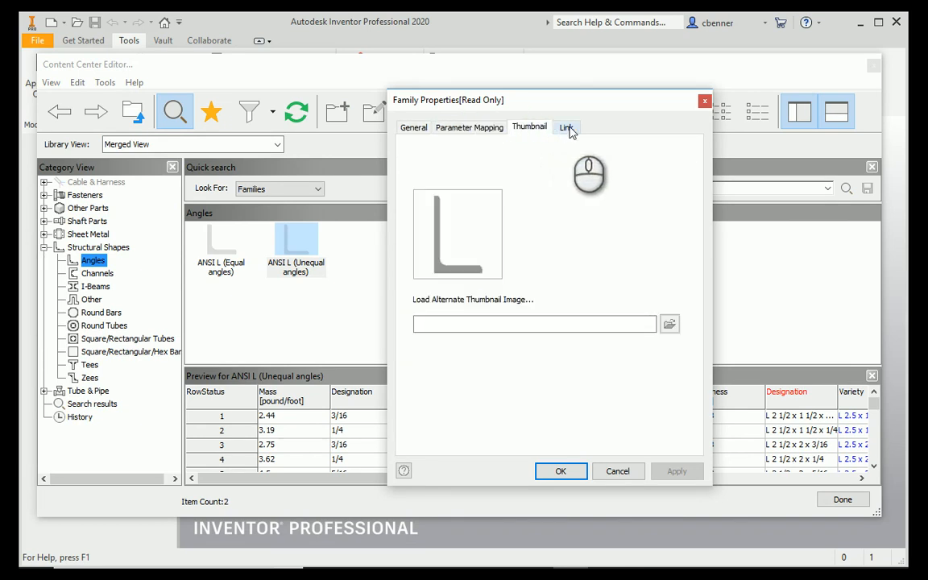
left_click(568, 128)
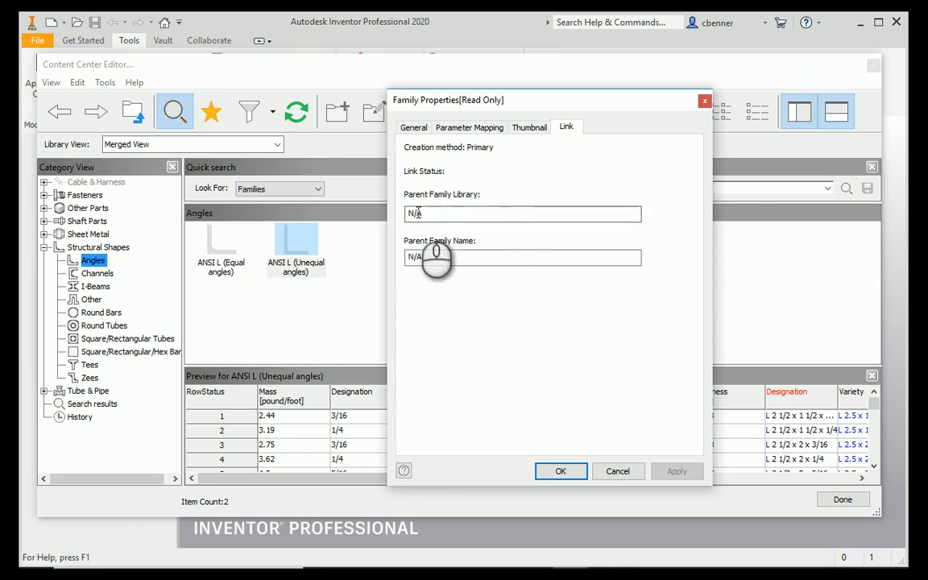
left_click(616, 471)
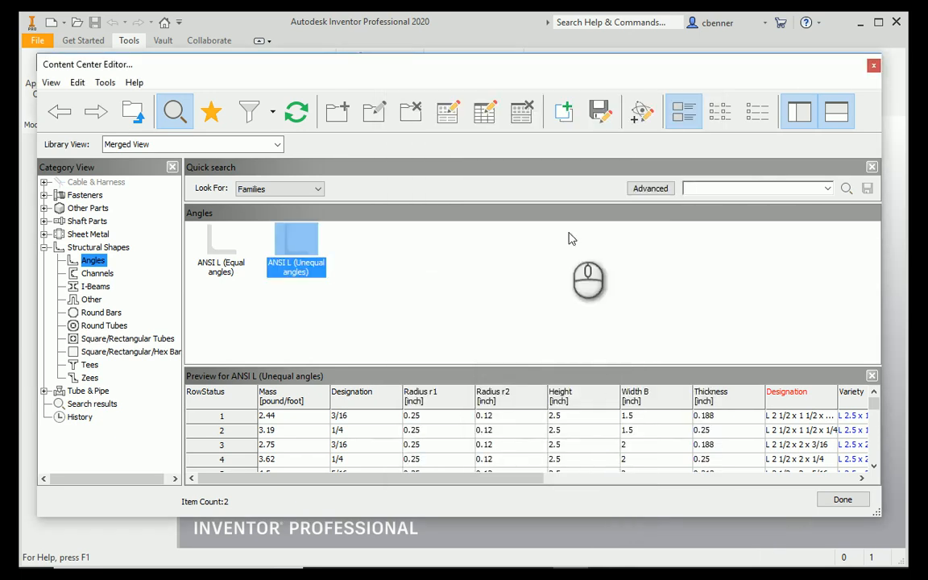
Step: Open the family table for ANSI L (Unequal angles), widen its window and examine the table's columns
left_click(484, 110)
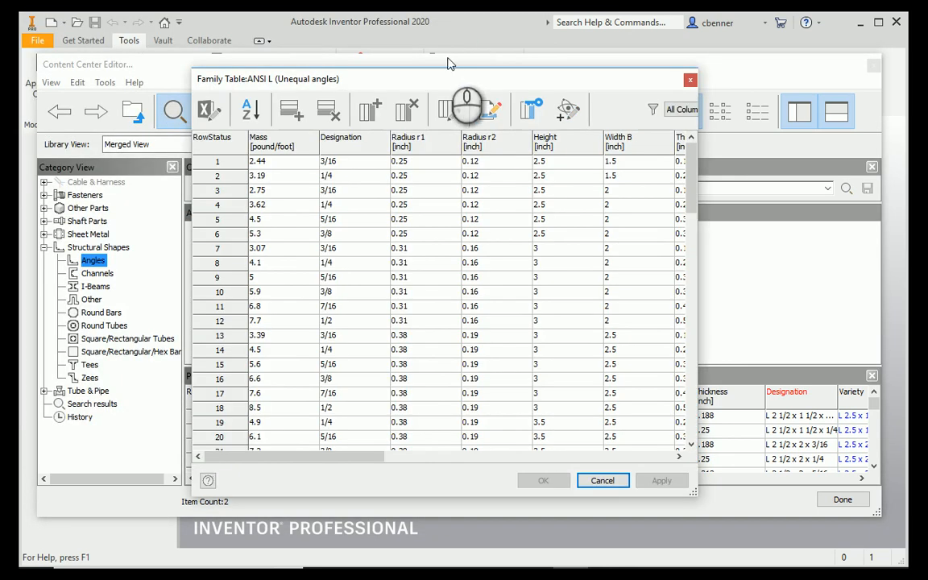
left_click_drag(449, 84, 498, 103)
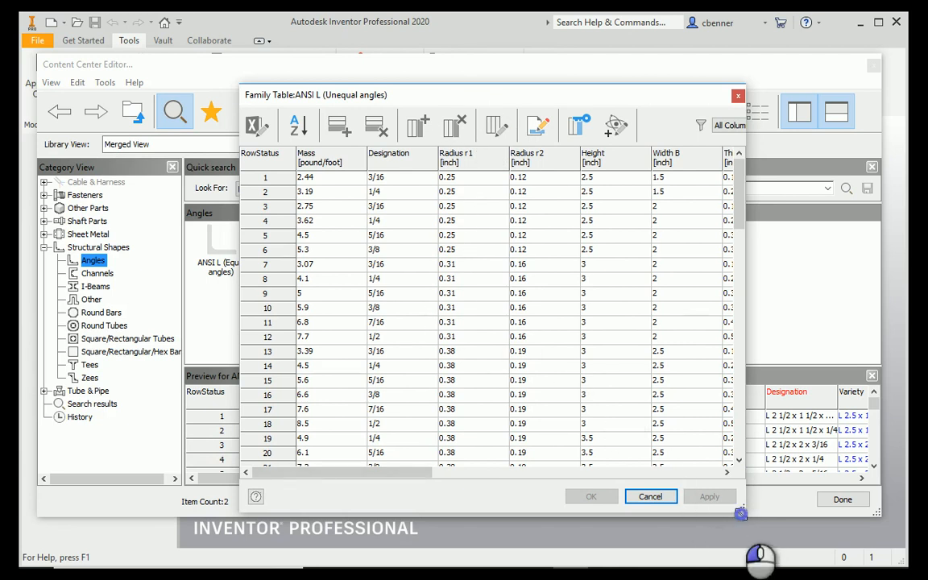
left_click_drag(741, 513, 888, 518)
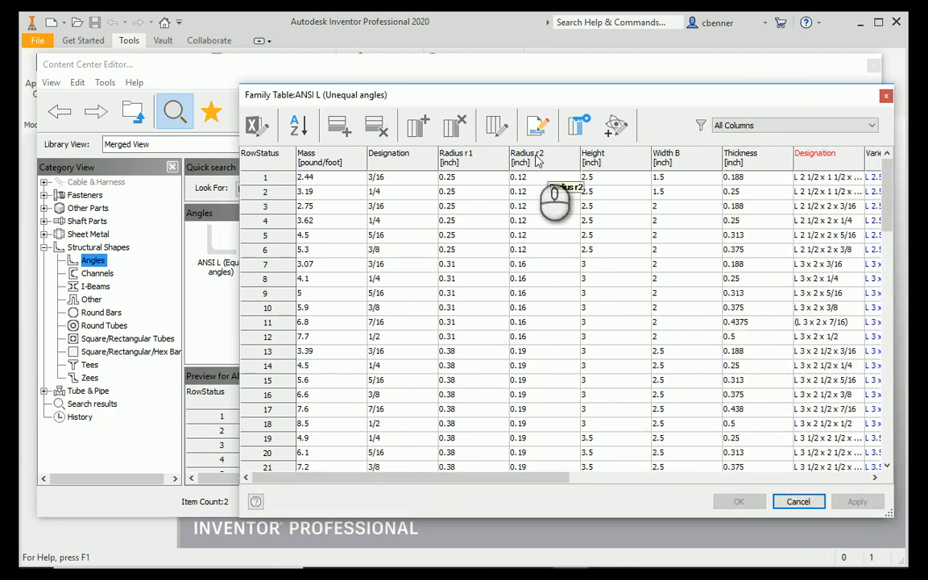
left_click_drag(482, 95, 382, 92)
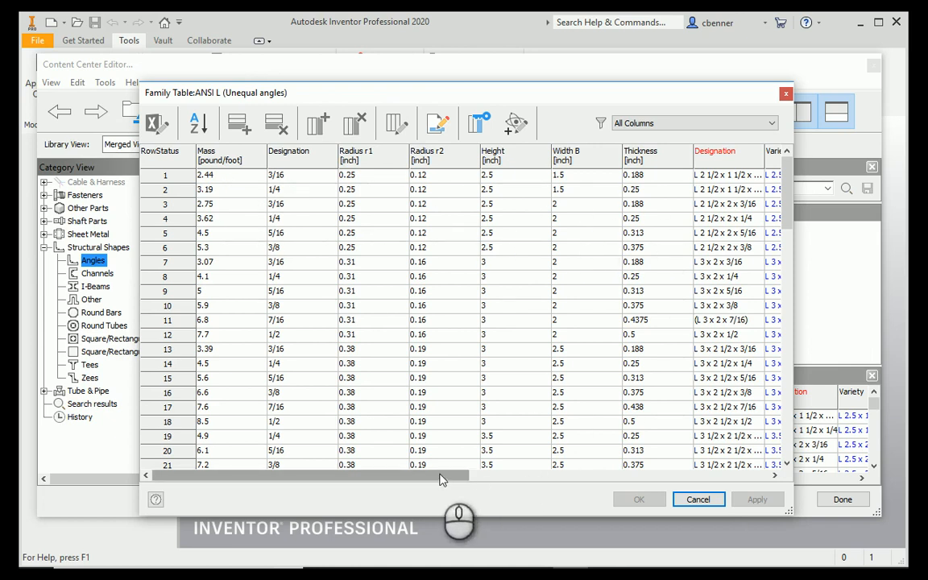
left_click_drag(441, 476, 592, 498)
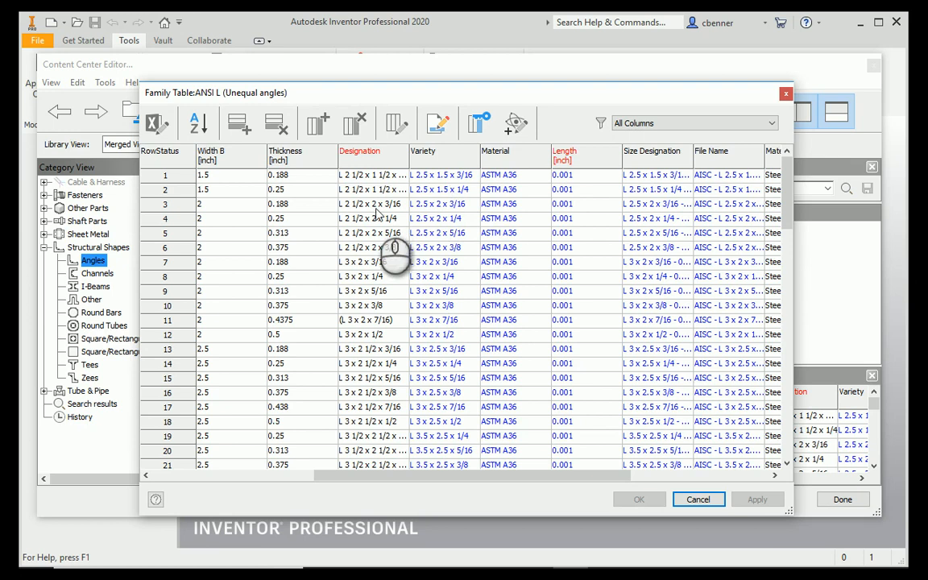
Step: Inspect the Variety column's properties, including the expression that builds its values, without changing anything
right_click(446, 161)
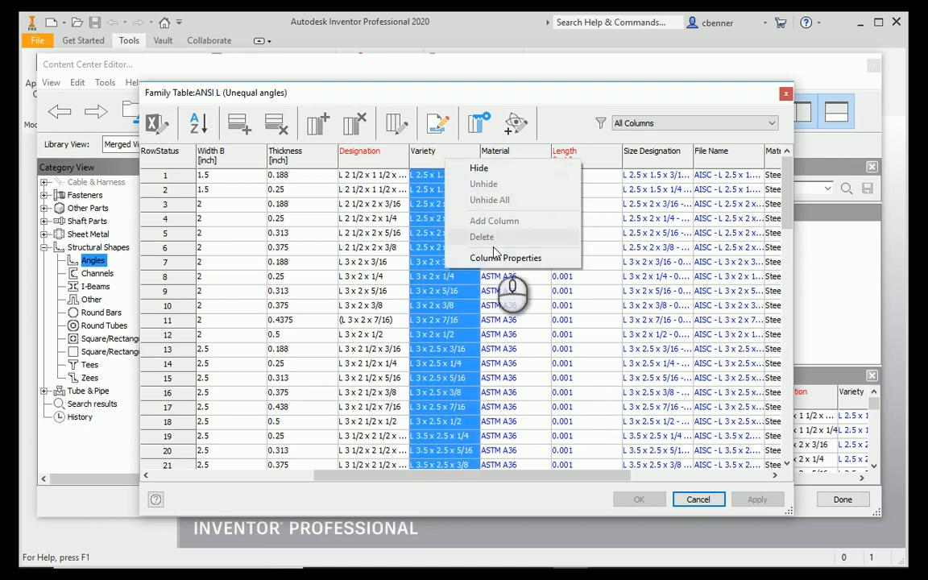
left_click(501, 258)
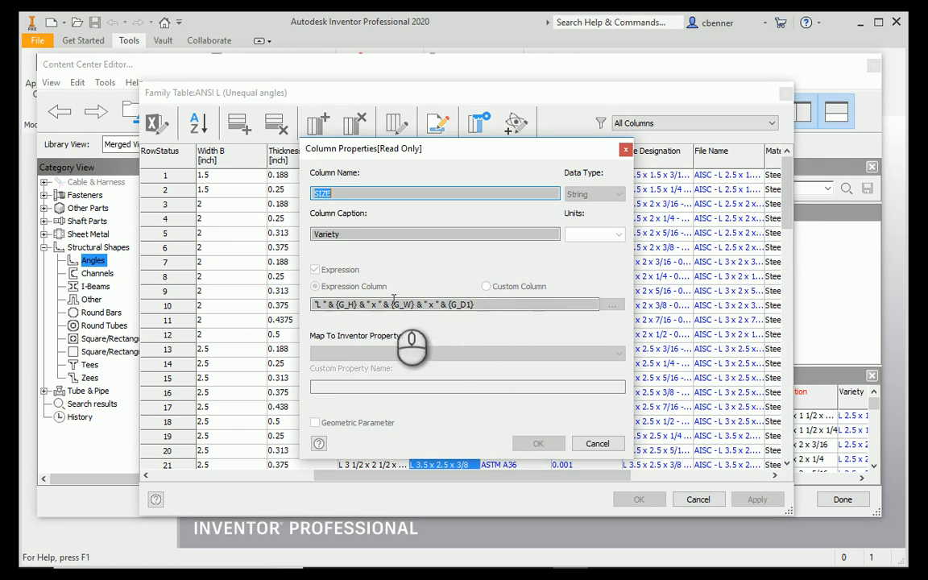
left_click(598, 443)
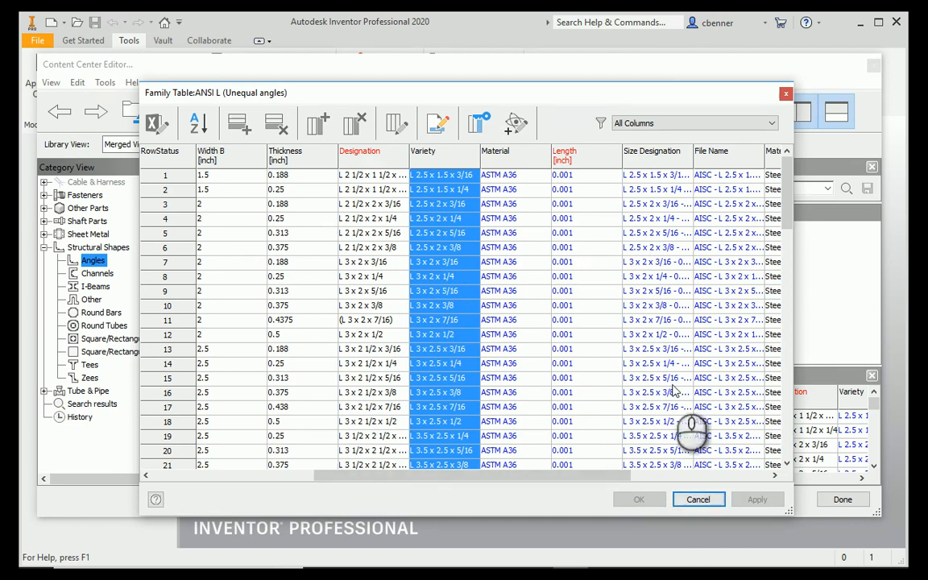
Step: Inspect the properties of the Designation column beside Radius r1, and close the family table without edits
left_click_drag(614, 475, 455, 477)
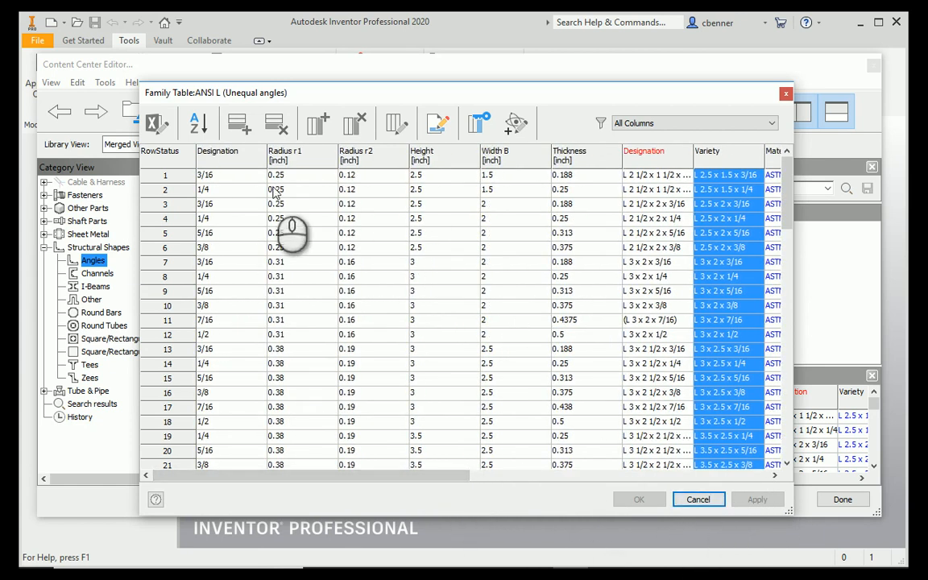
left_click(232, 152)
right_click(232, 152)
left_click(294, 249)
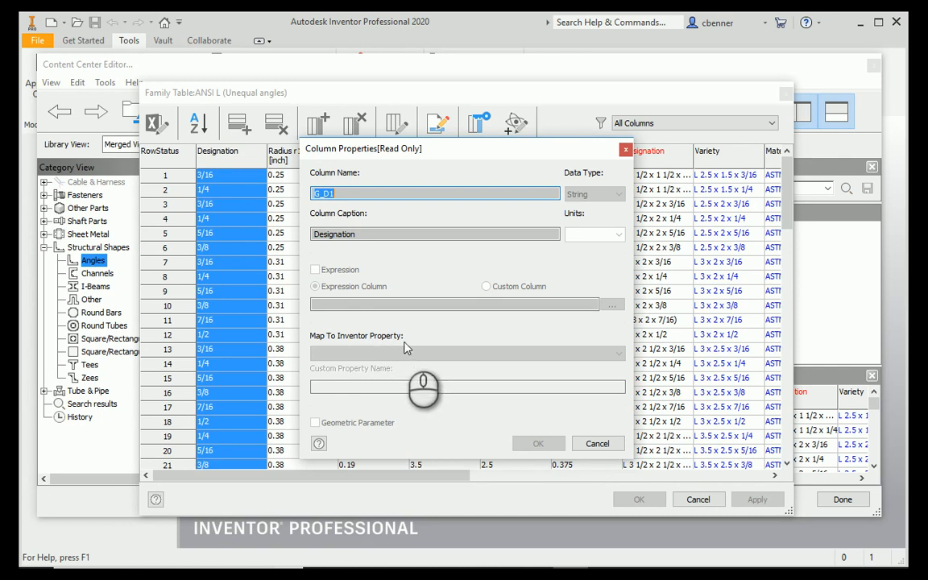
left_click(597, 443)
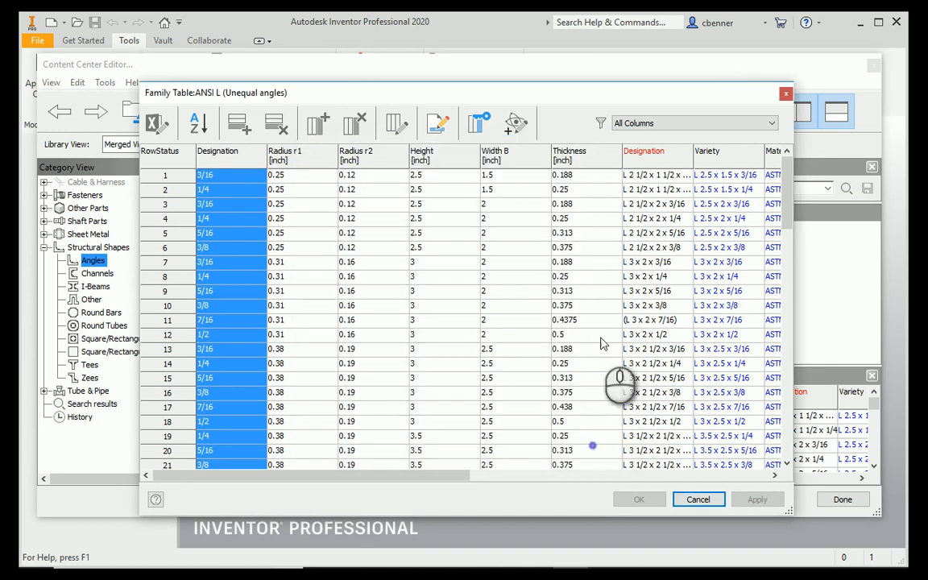
left_click(786, 94)
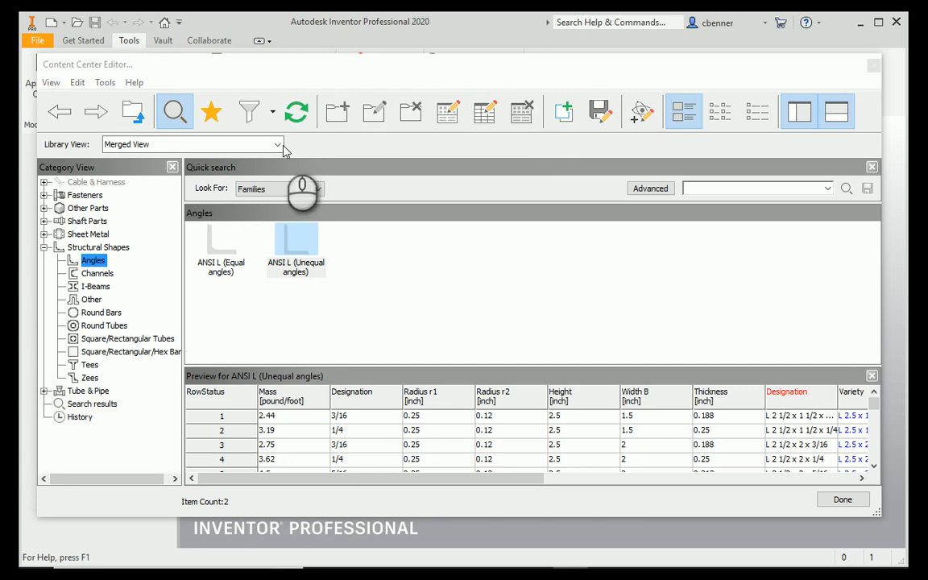
Step: Switch the library view to Custom Content and open the Elbows category under the Tube & Pipe fittings
left_click(197, 144)
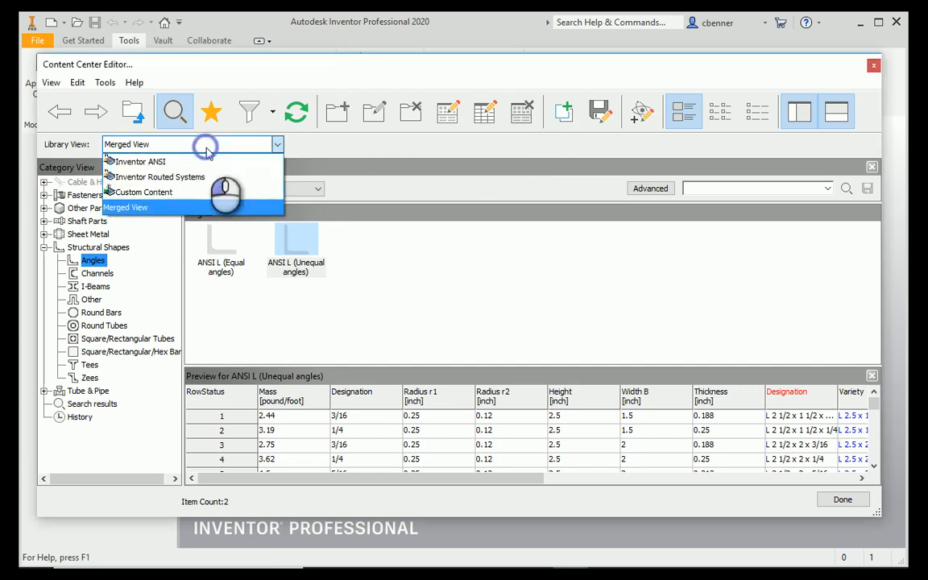
left_click(179, 198)
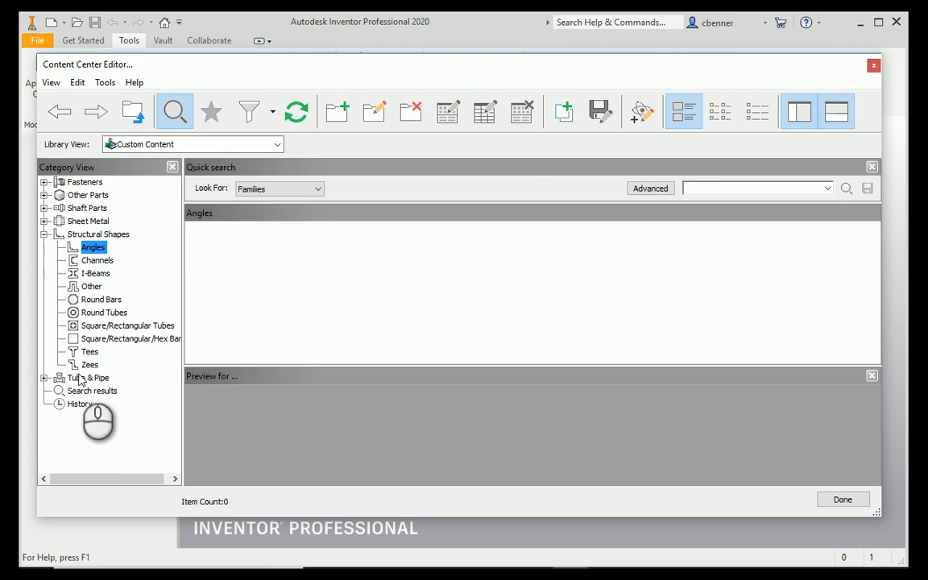
left_click(83, 378)
left_click(43, 378)
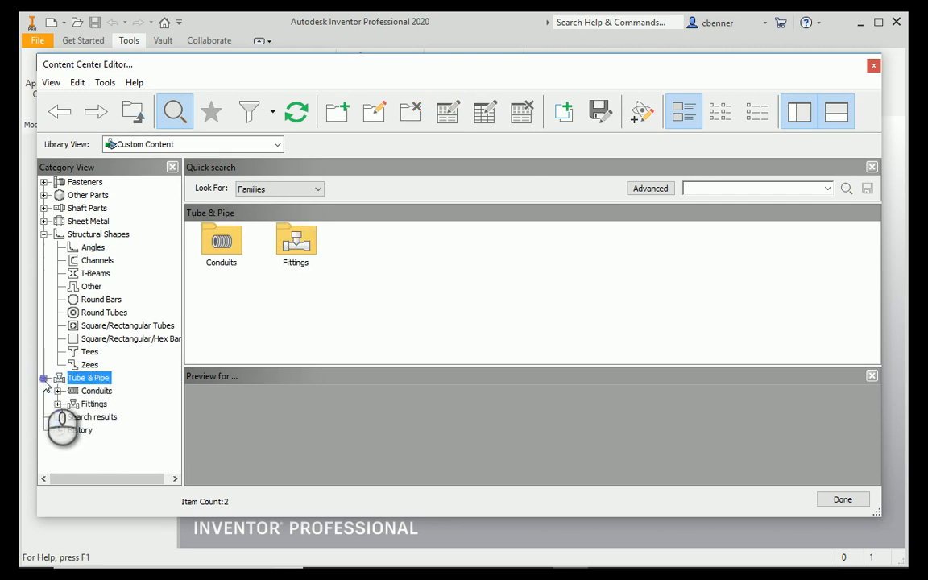
left_click(57, 403)
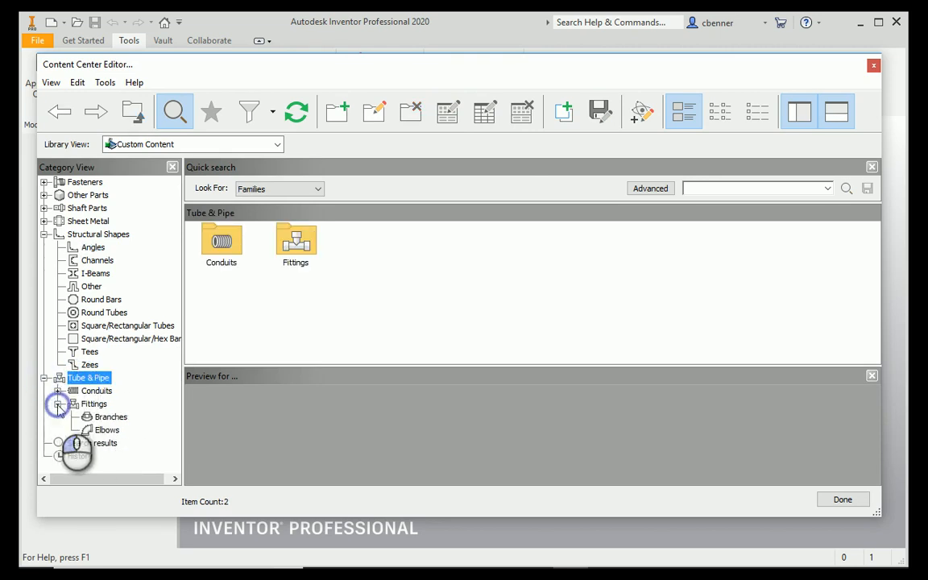
left_click(106, 429)
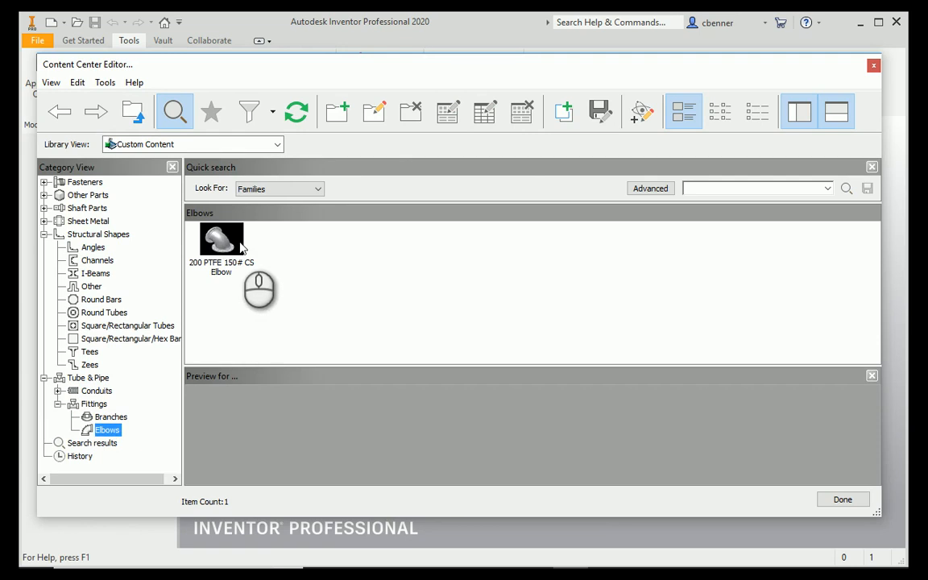
Step: Check which libraries the 200 PTFE 150# CS Elbow family can be copied to, without copying it
left_click(238, 246)
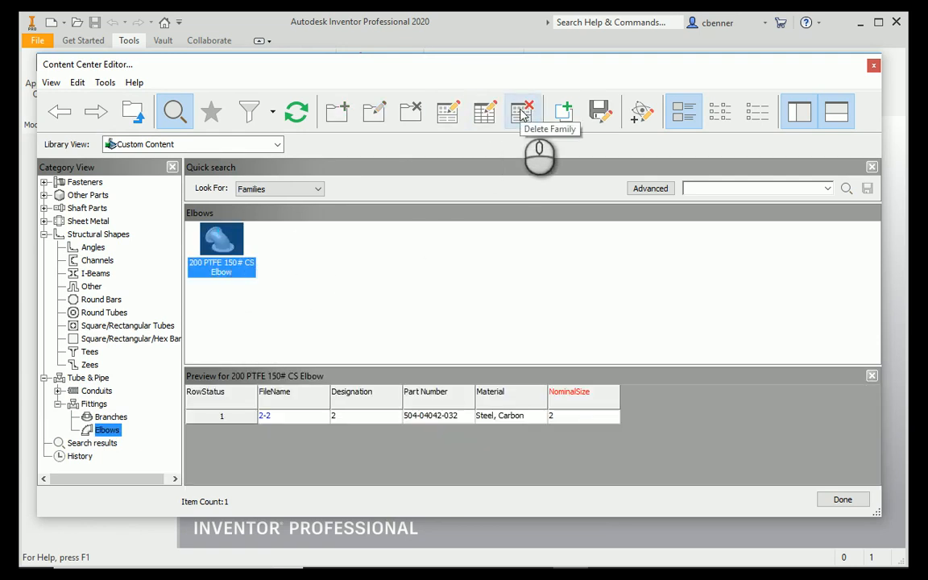
left_click(563, 113)
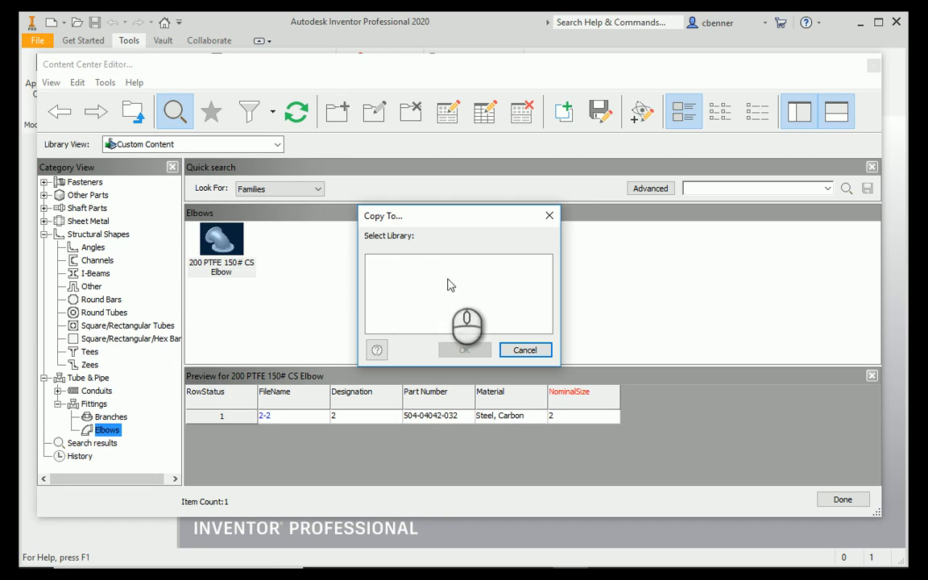
left_click(526, 350)
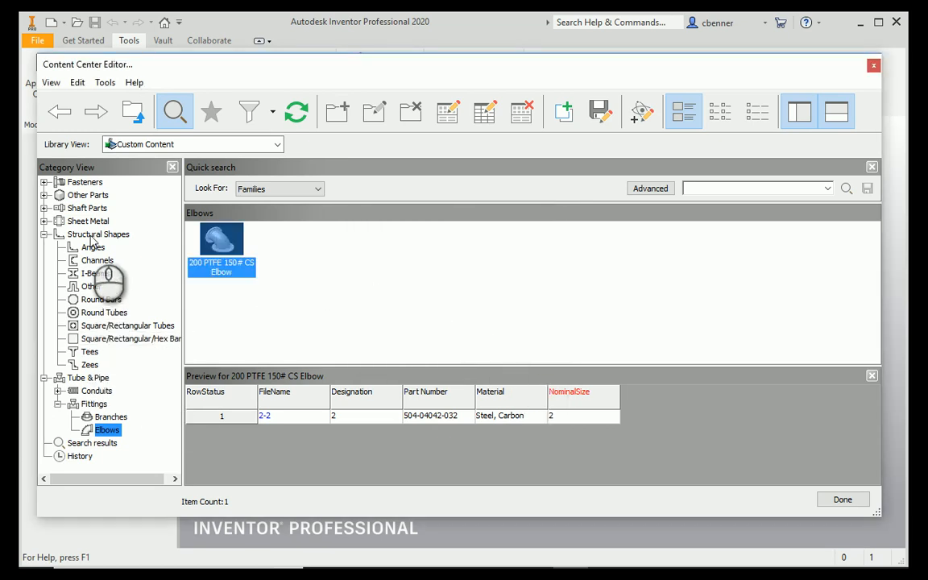
Step: Return to the Angles category in Merged View and check the copy destinations for ANSI L (Unequal angles), without copying the family
left_click(92, 247)
left_click(175, 144)
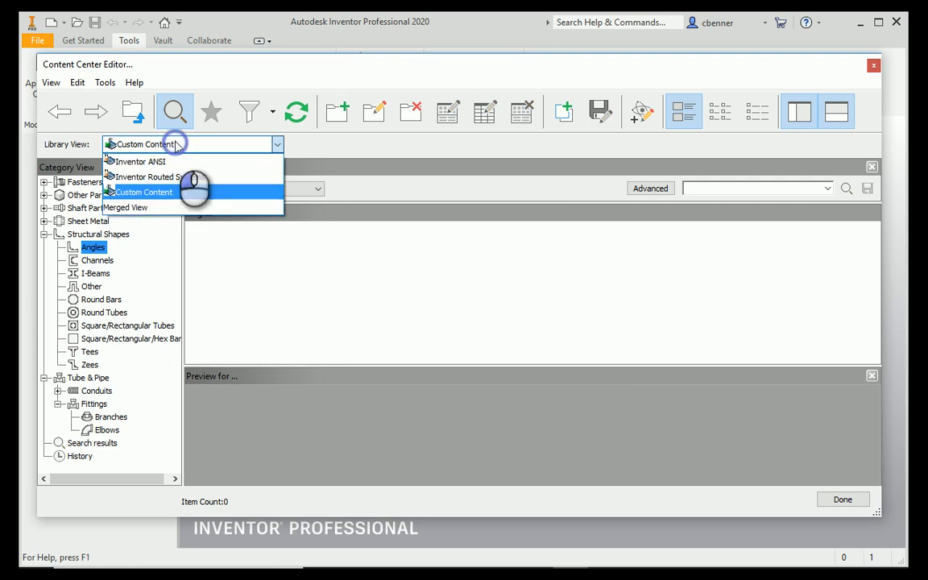
left_click(163, 207)
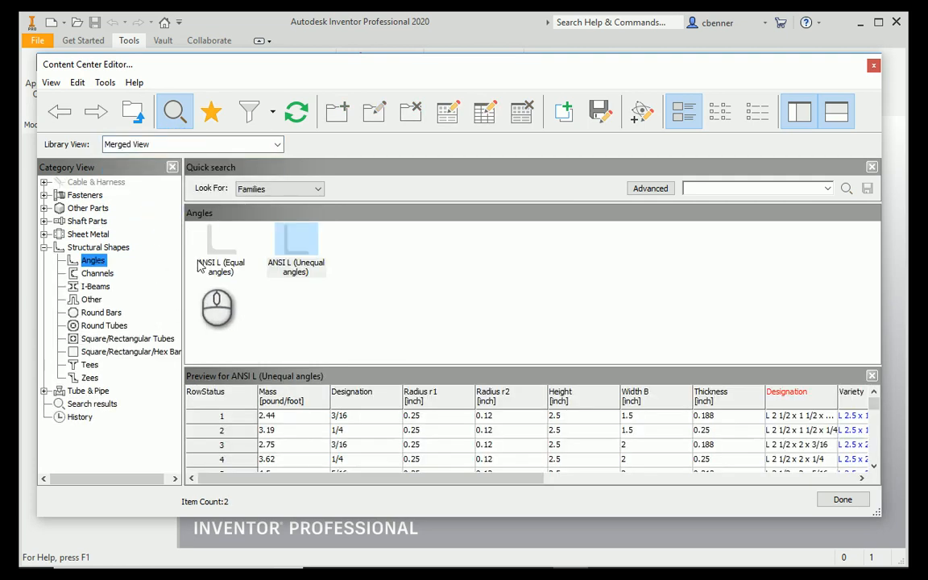
left_click(305, 251)
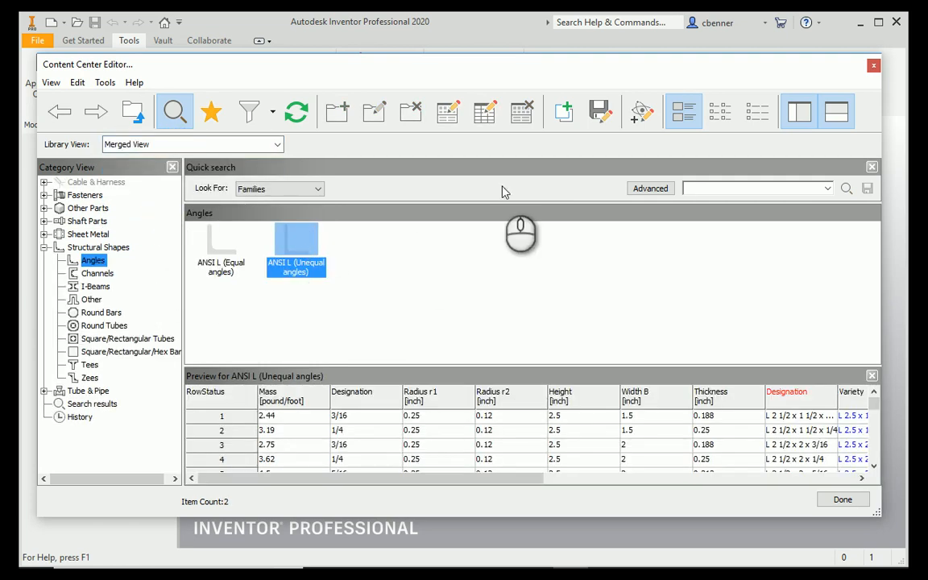
left_click(564, 111)
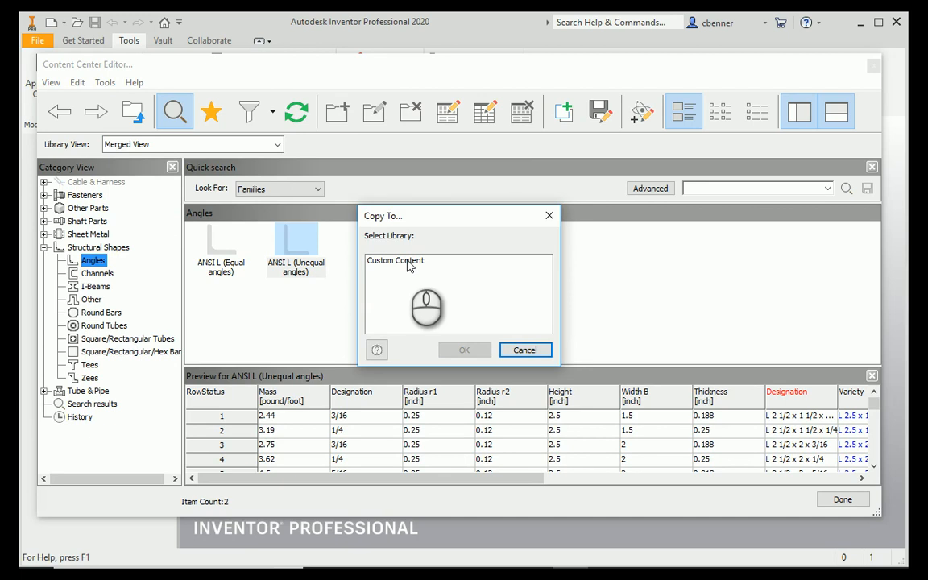
left_click(529, 353)
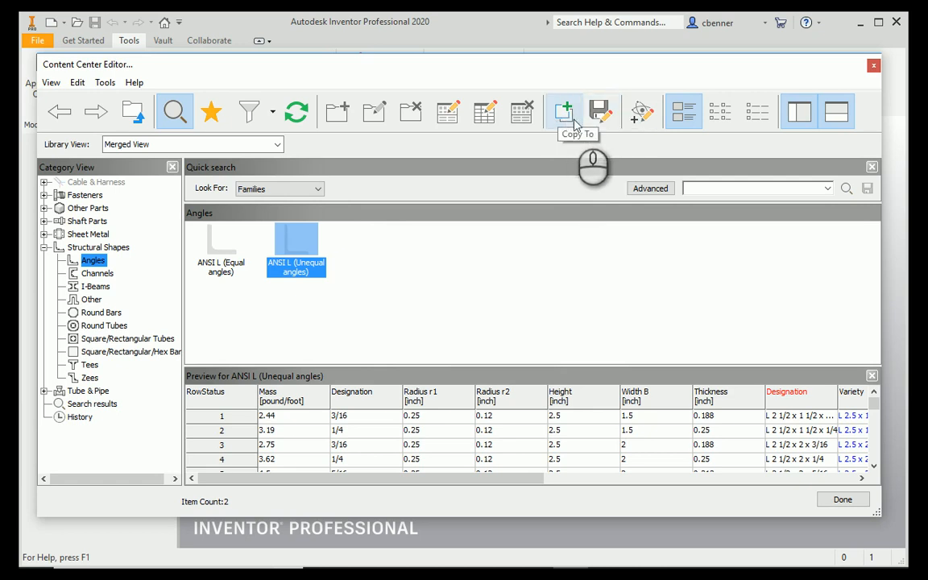
Step: Open the Material Guide for ANSI L (Unequal angles), view its welcome page, and cancel it without changing any materials
left_click(641, 117)
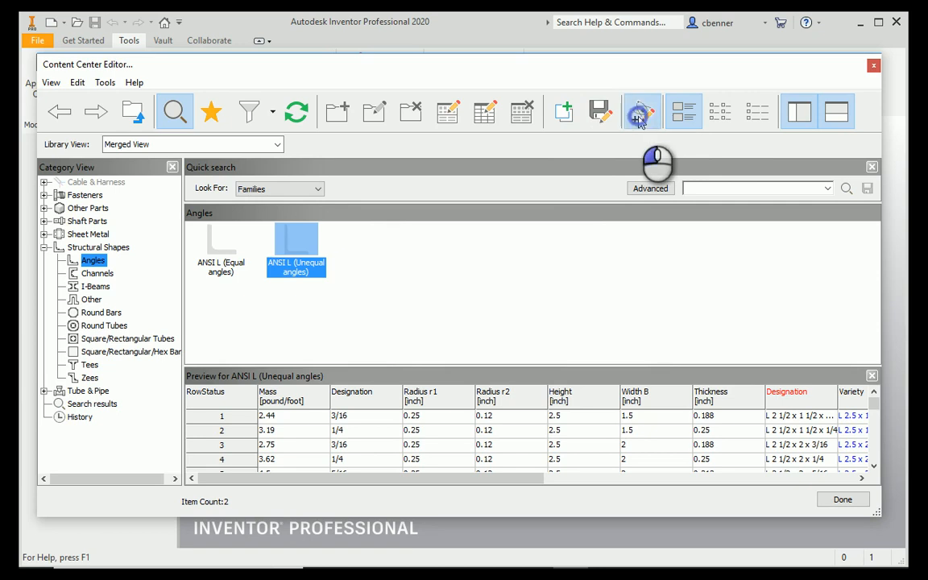
left_click_drag(442, 147, 549, 177)
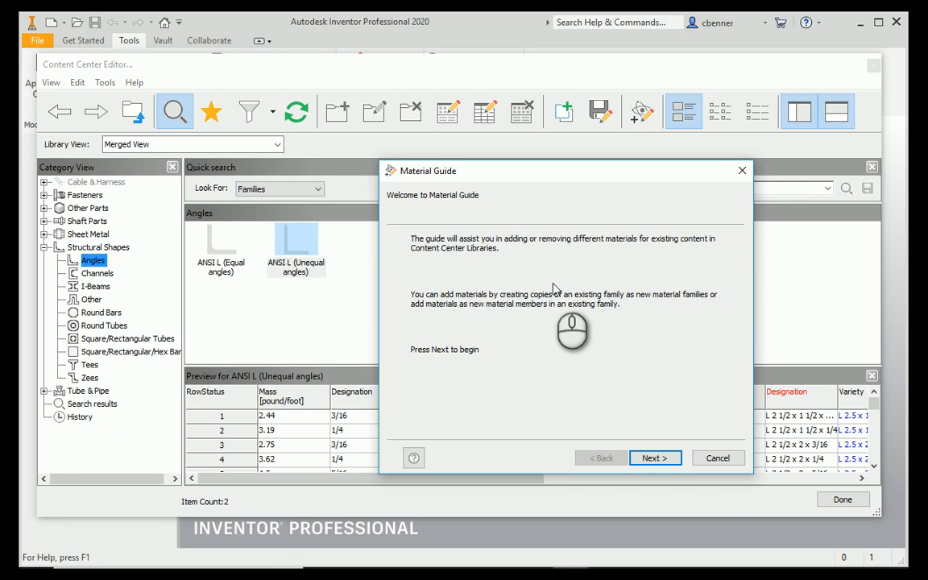
left_click(733, 459)
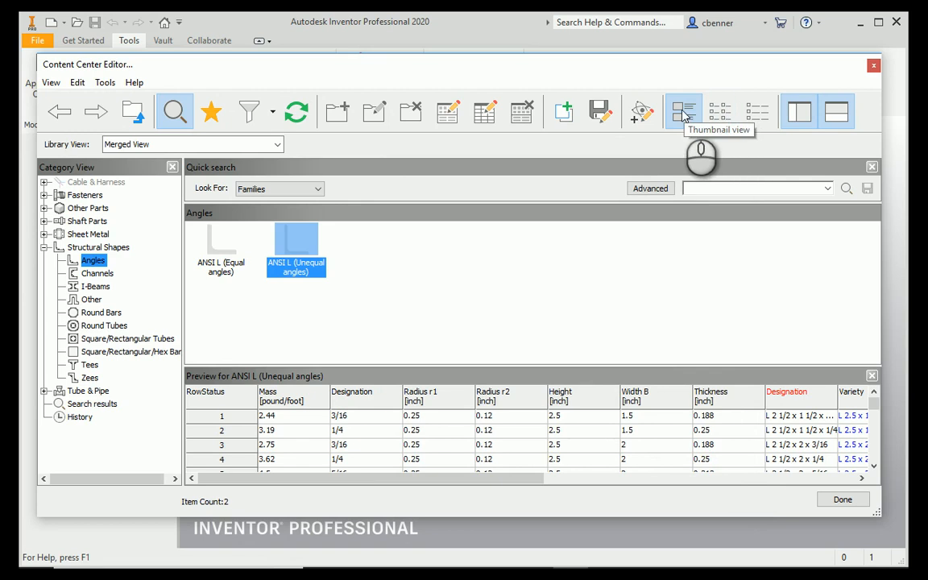
Step: Try the list and detail displays for the Angles families, toggling the category tree and table preview off and on before restoring thumbnail view
left_click(725, 113)
left_click(760, 113)
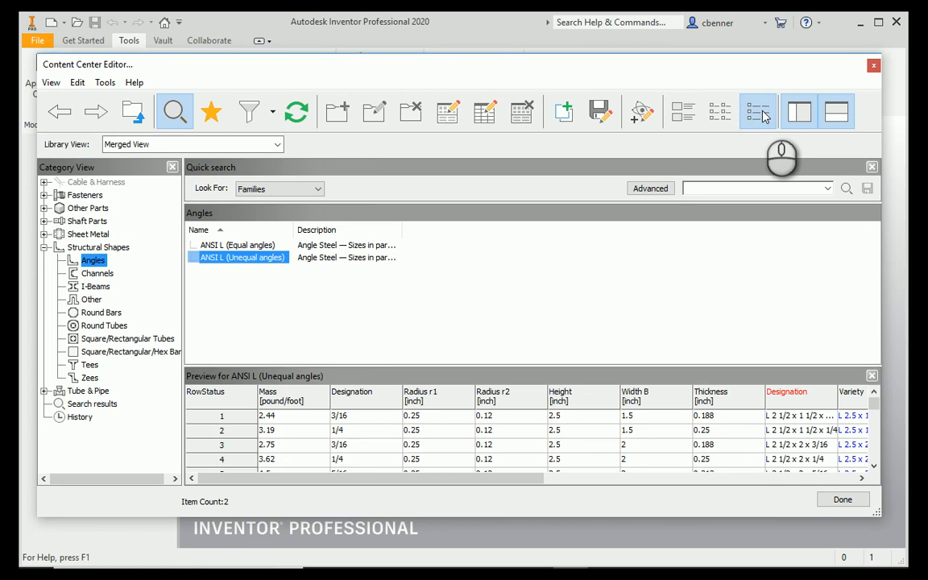
left_click(810, 118)
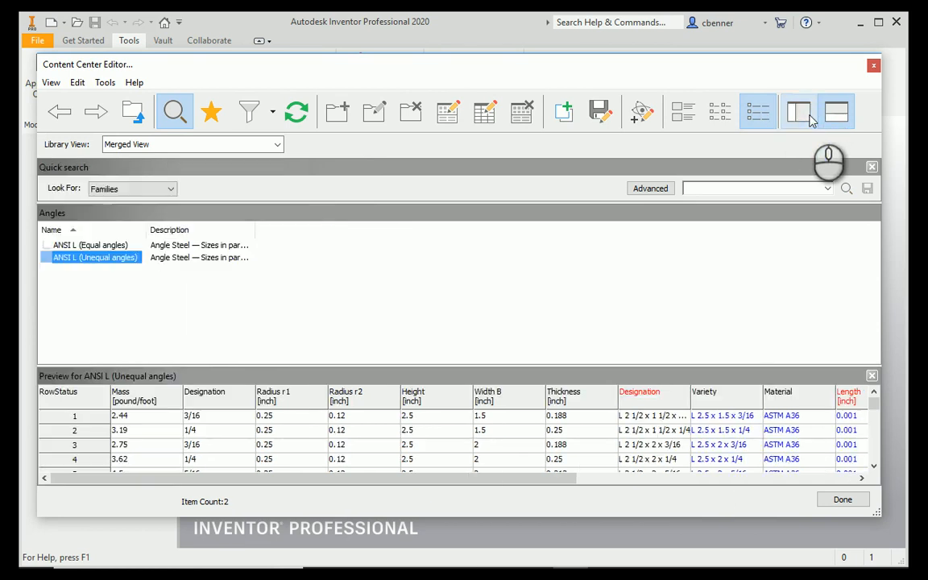
left_click(809, 118)
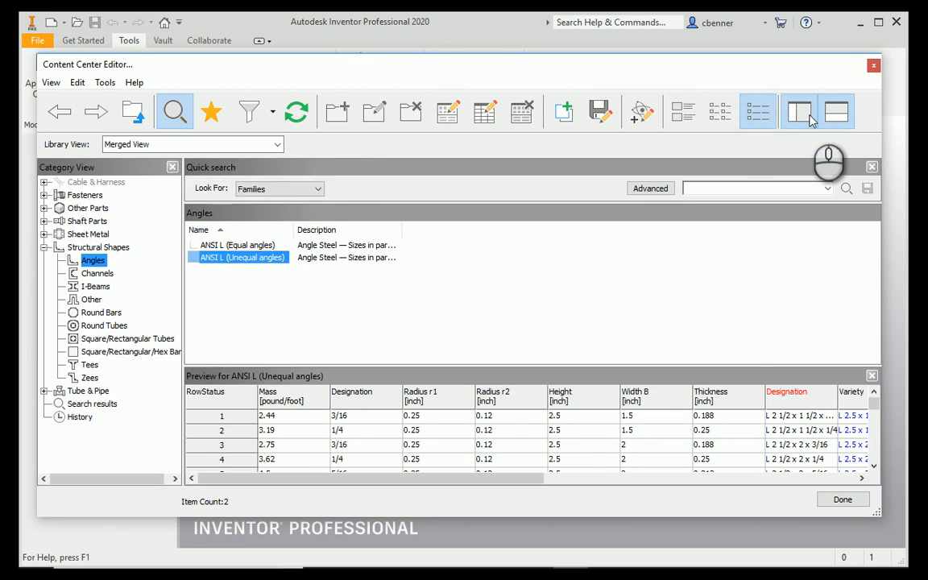
left_click(846, 119)
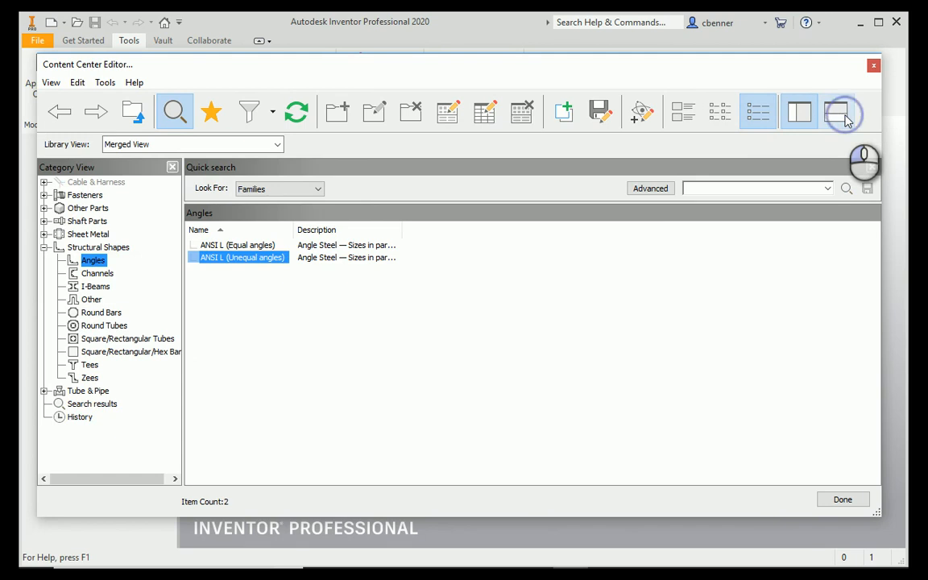
left_click(846, 119)
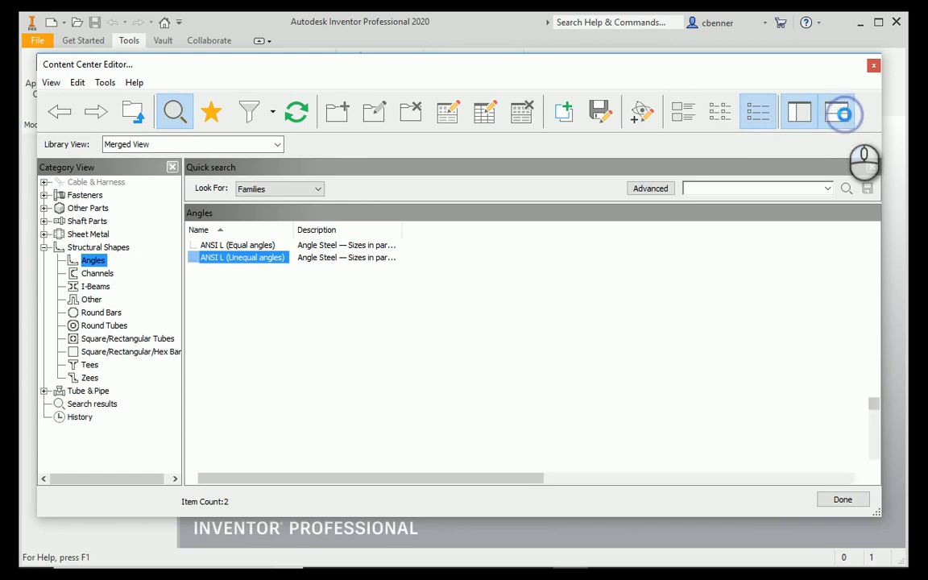
left_click(683, 113)
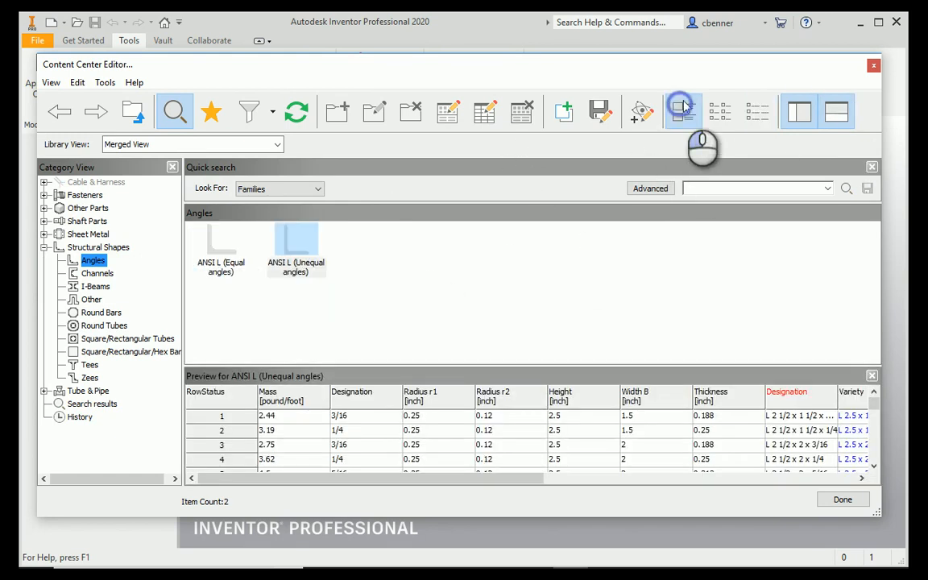